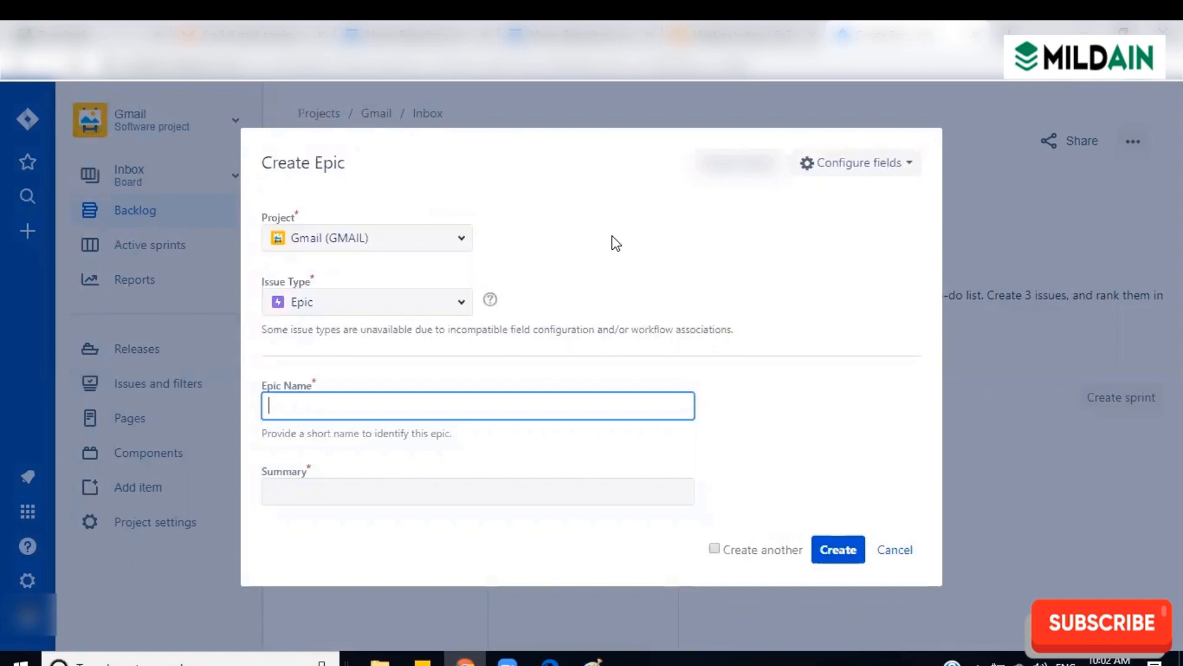
# Step: Create an epic named Automation in the Gmail project with the summary "All automation stories for inbox"
pyautogui.click(463, 312)
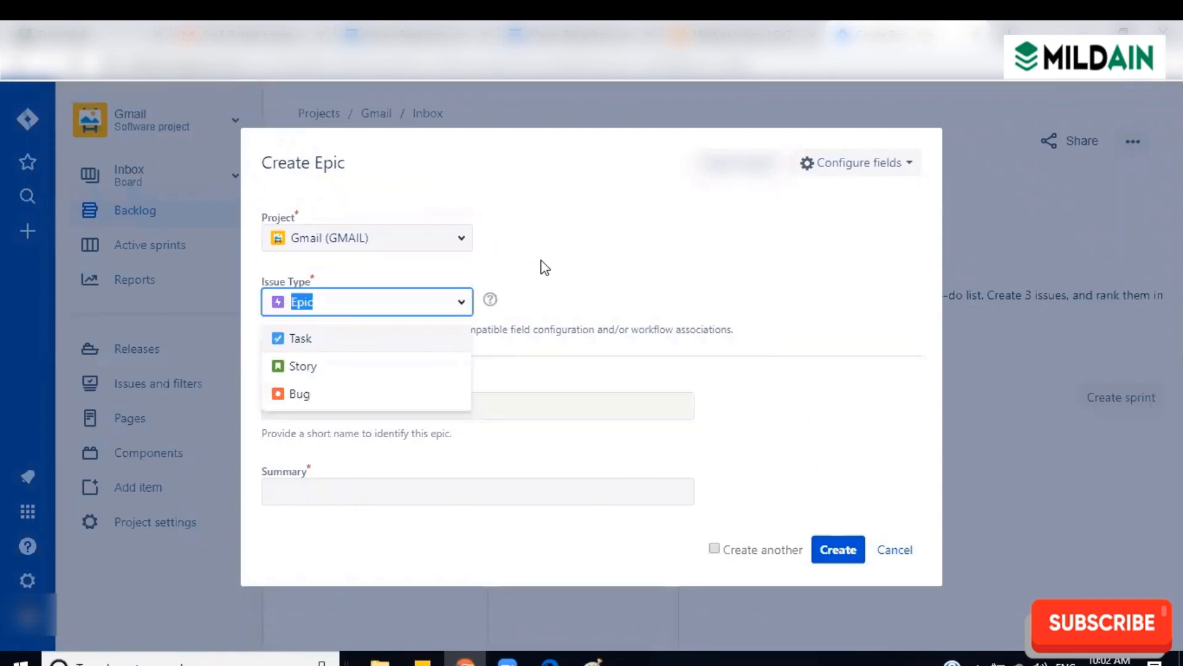
pyautogui.click(545, 267)
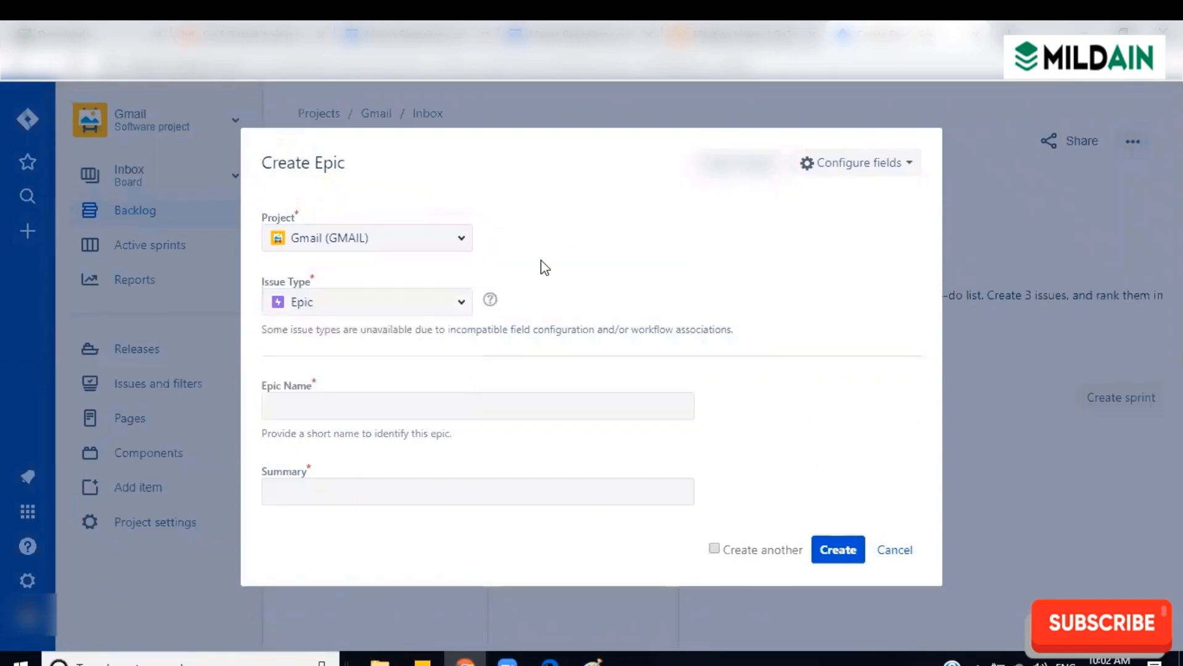
pyautogui.click(353, 413)
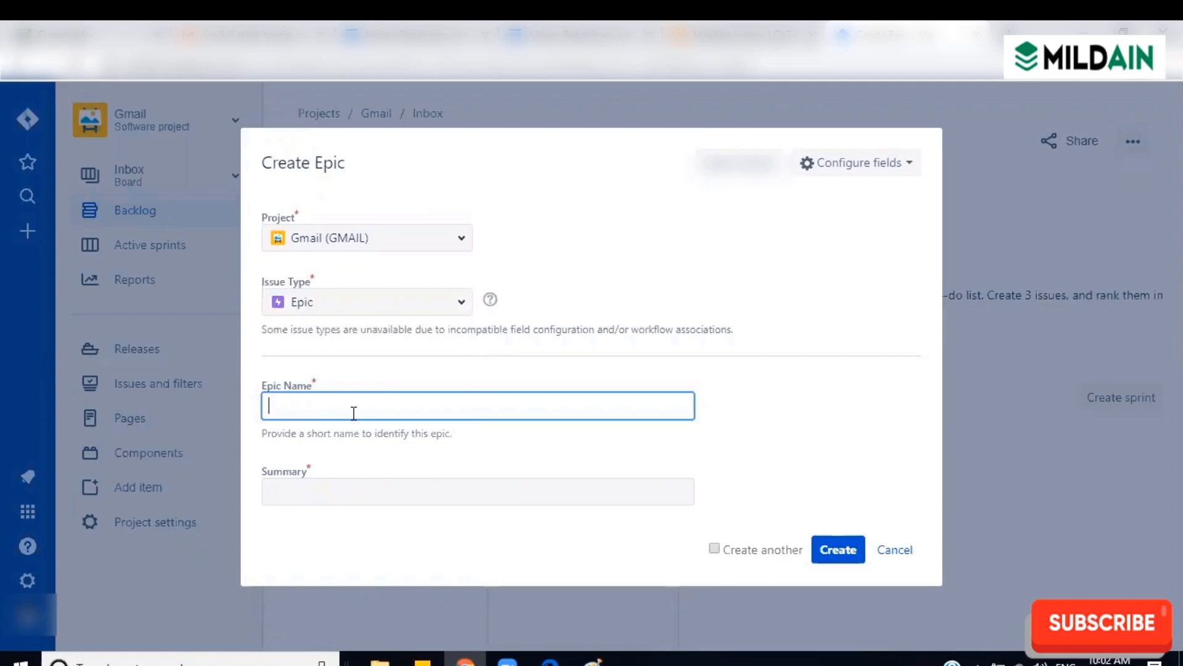
pyautogui.write('Automation')
pyautogui.click(841, 551)
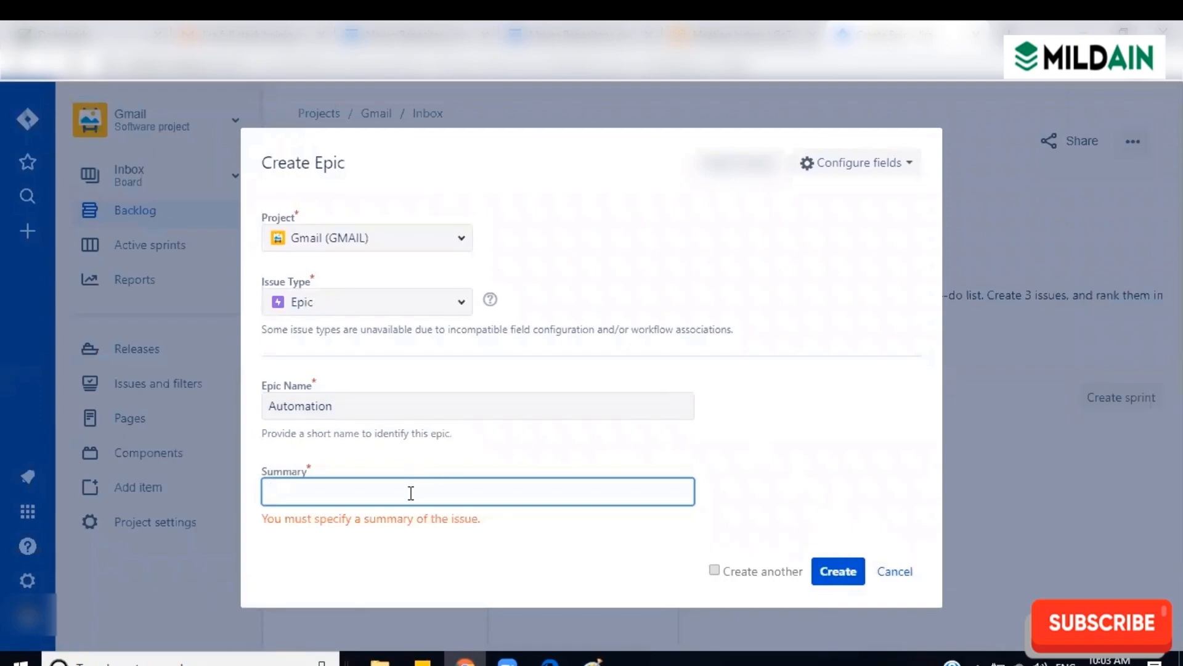
pyautogui.write('All automation stories ')
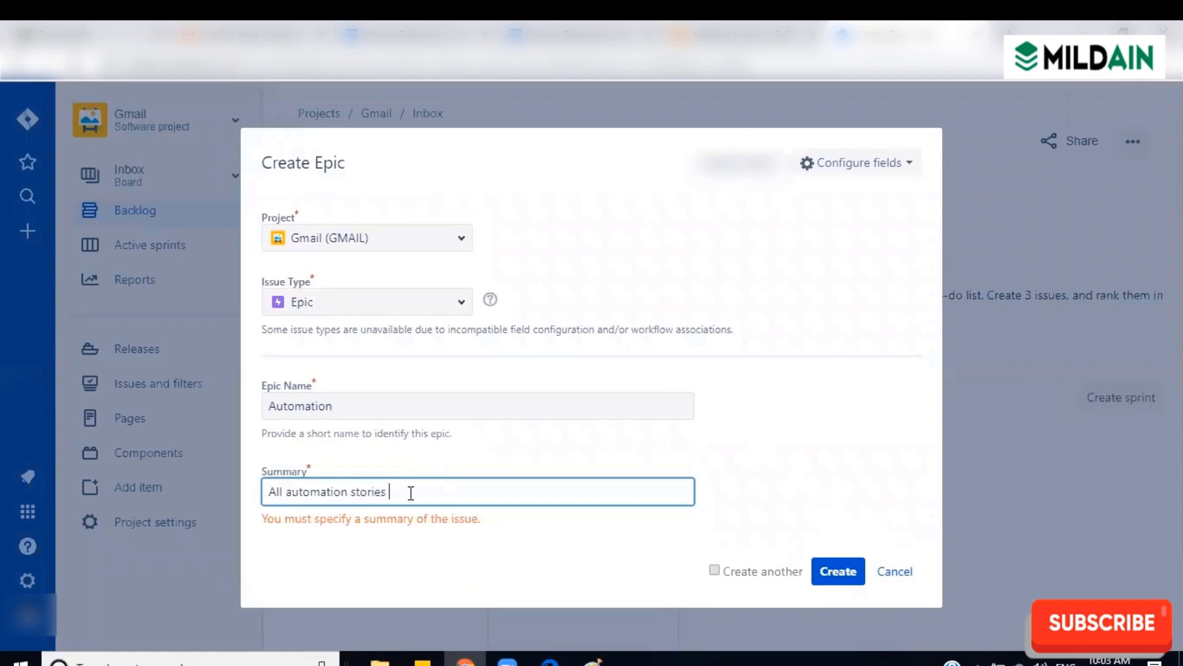
pyautogui.write('for Inbox')
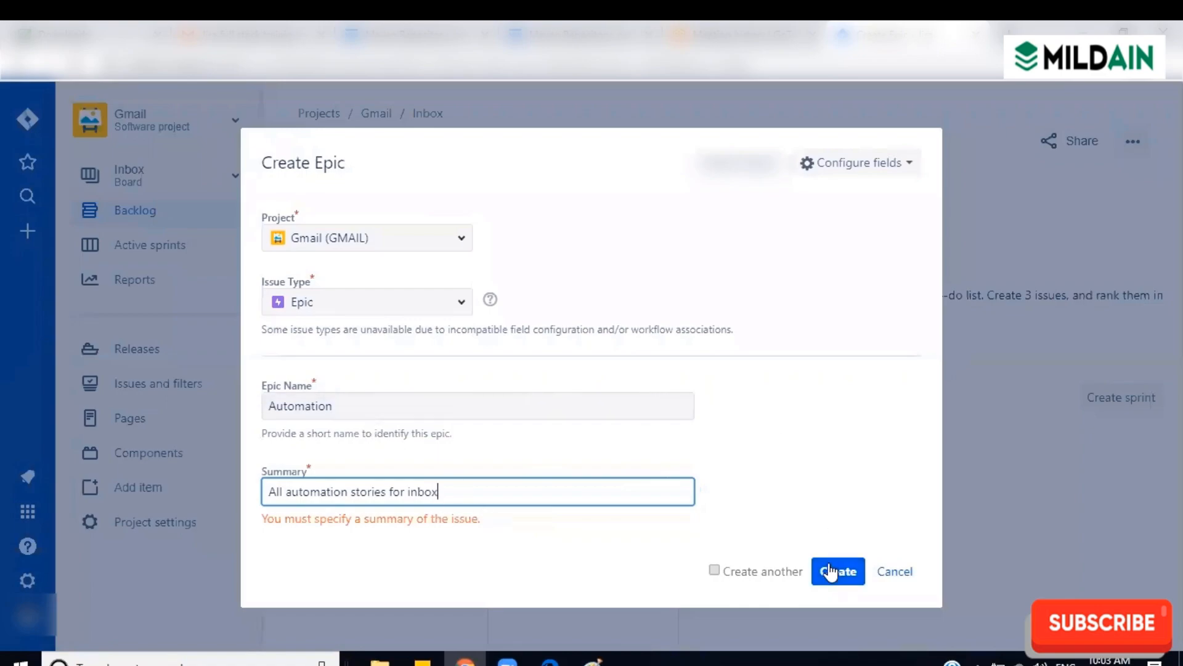
pyautogui.click(828, 564)
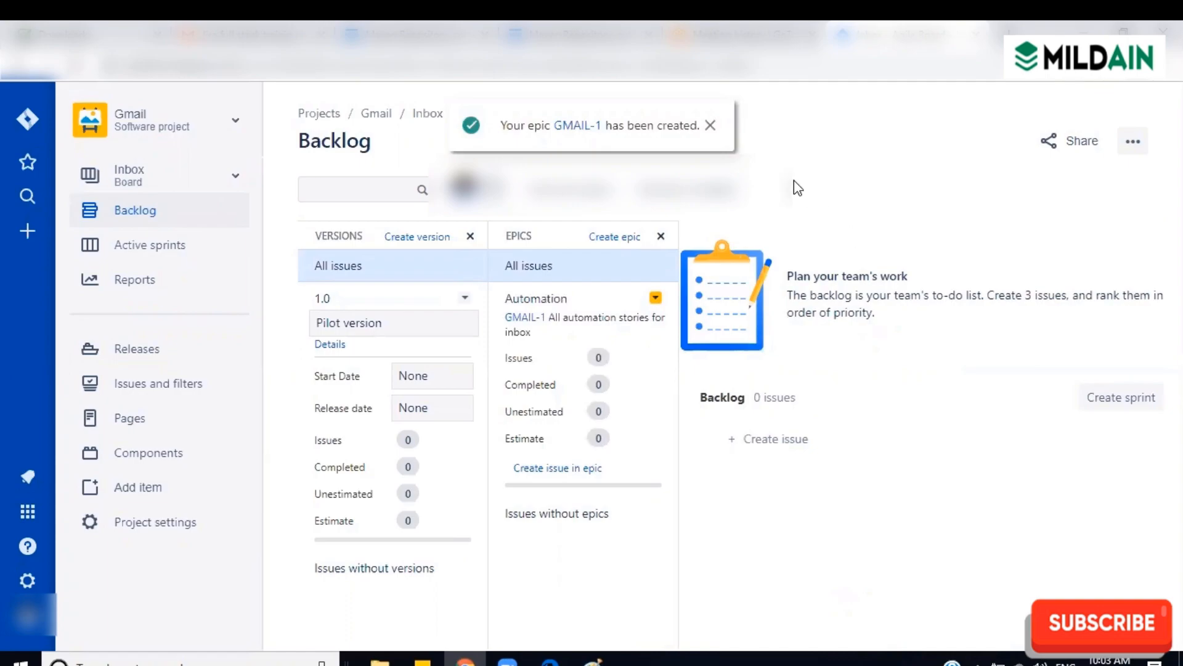
pyautogui.click(710, 126)
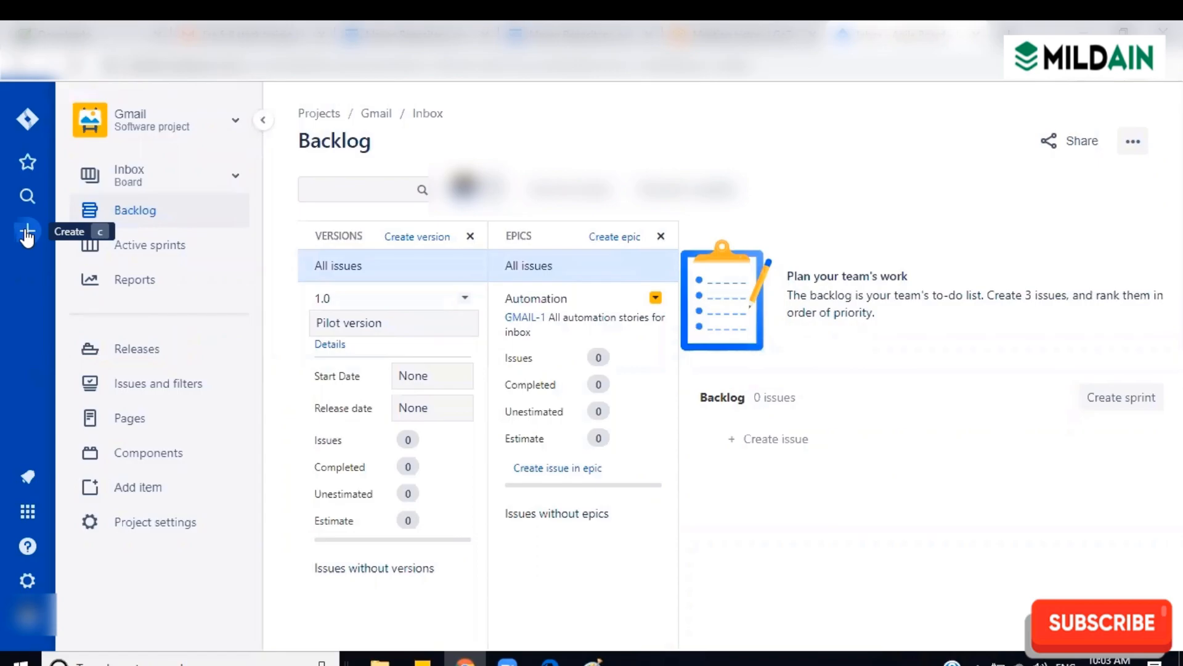
pyautogui.click(136, 212)
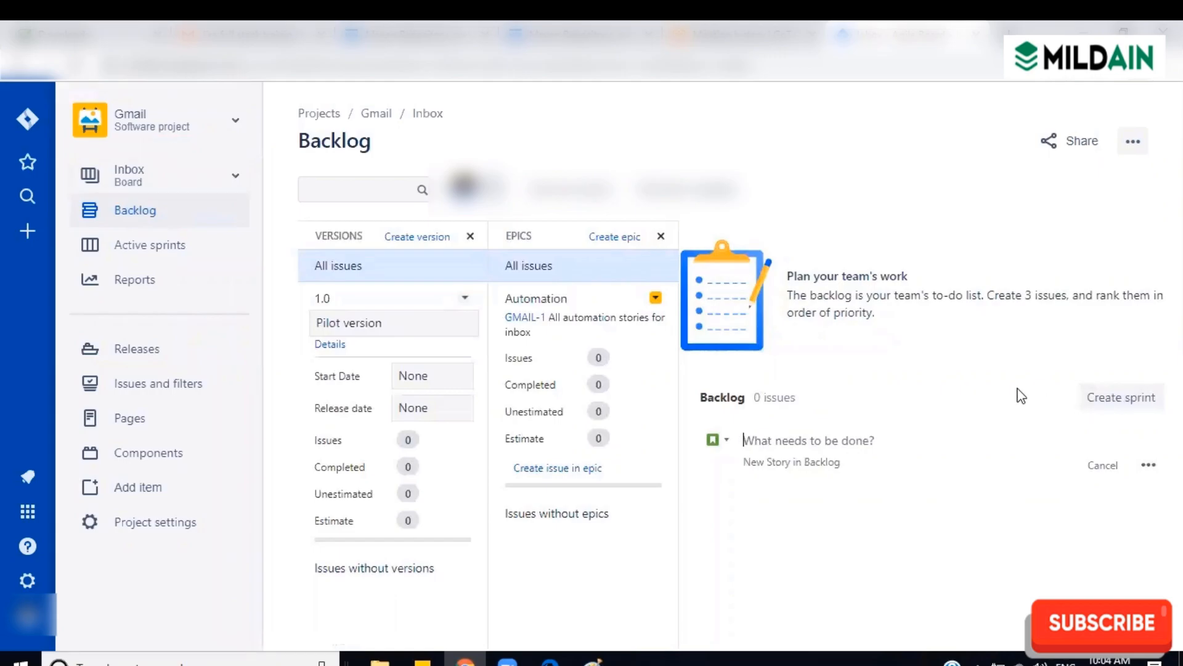
pyautogui.click(1148, 465)
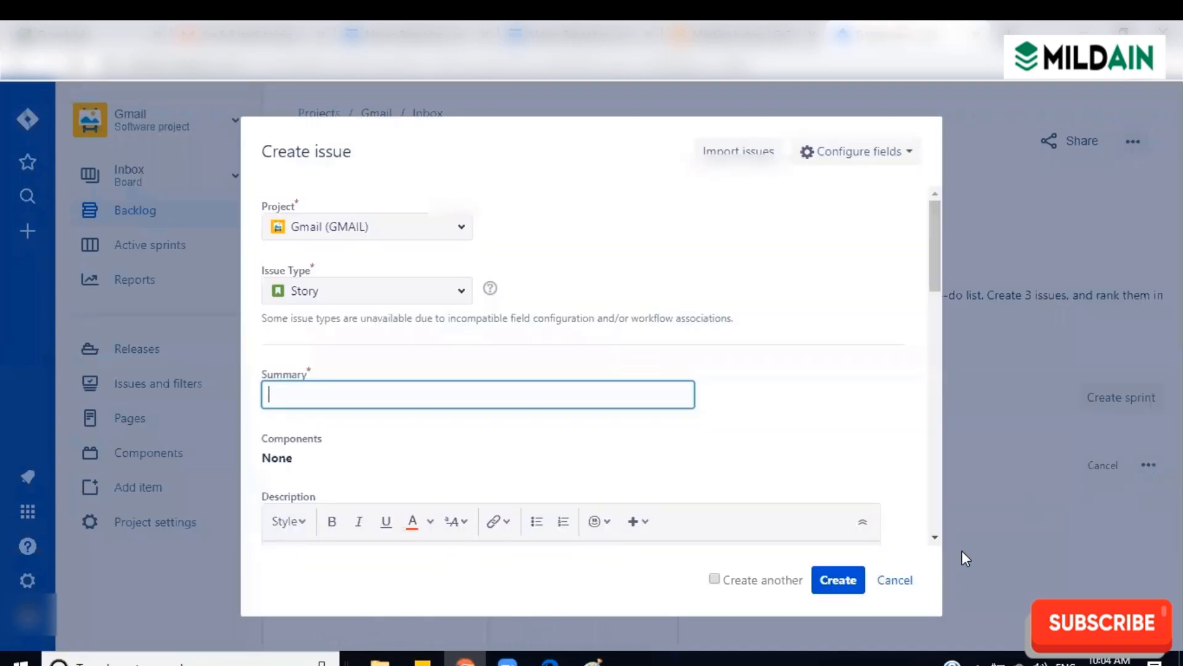
pyautogui.click(895, 580)
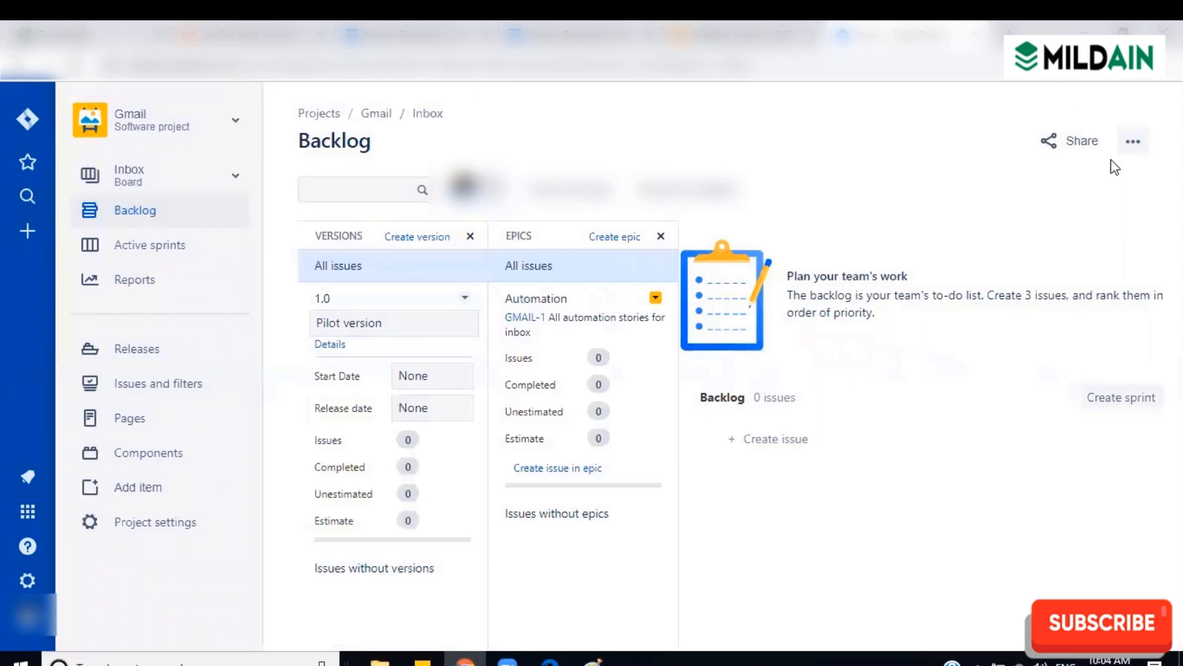
pyautogui.click(1131, 145)
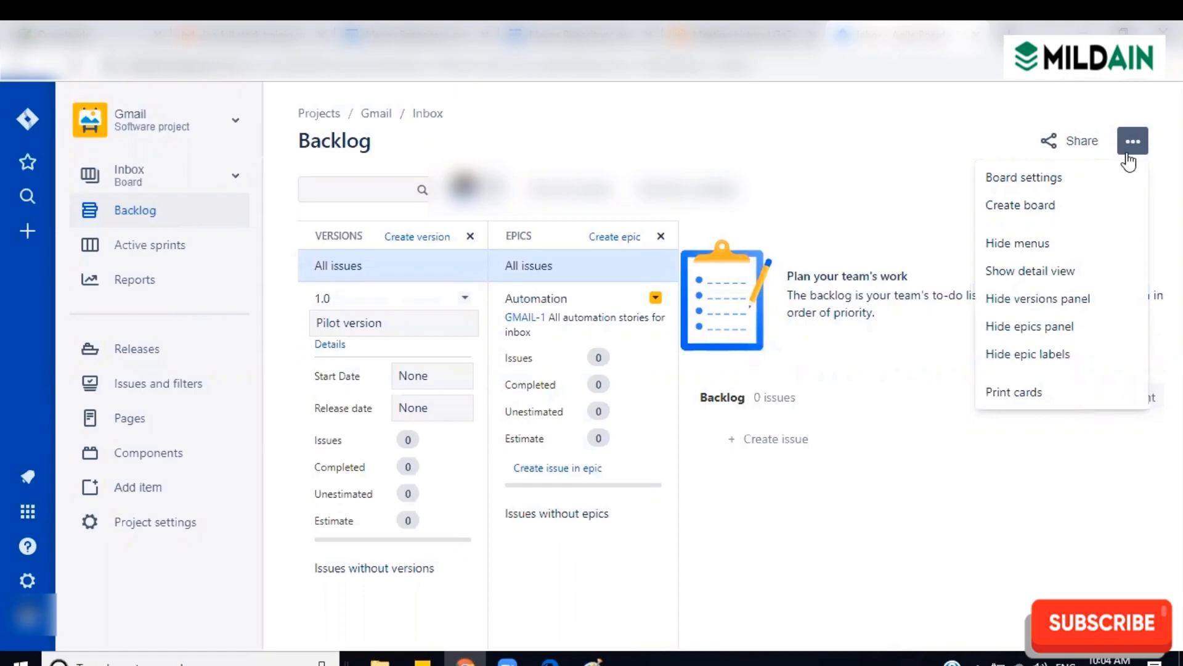
pyautogui.click(870, 148)
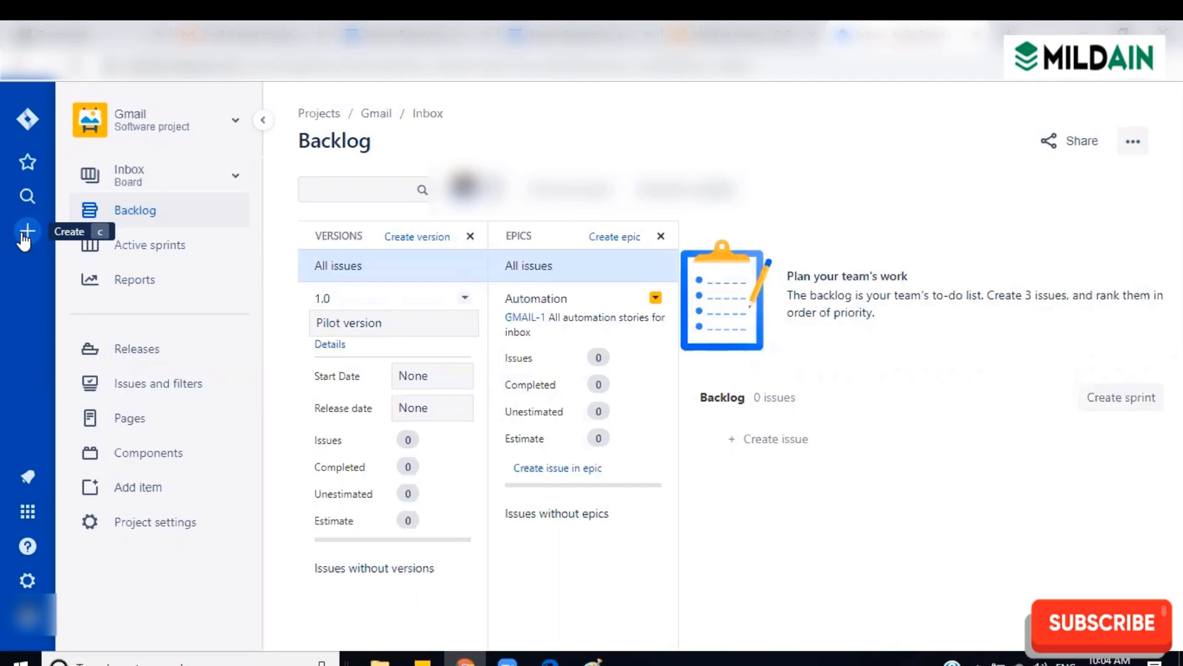
# Step: View the bulk CSV import setup offered by the issue creation form and return to the Gmail backlog
pyautogui.click(24, 237)
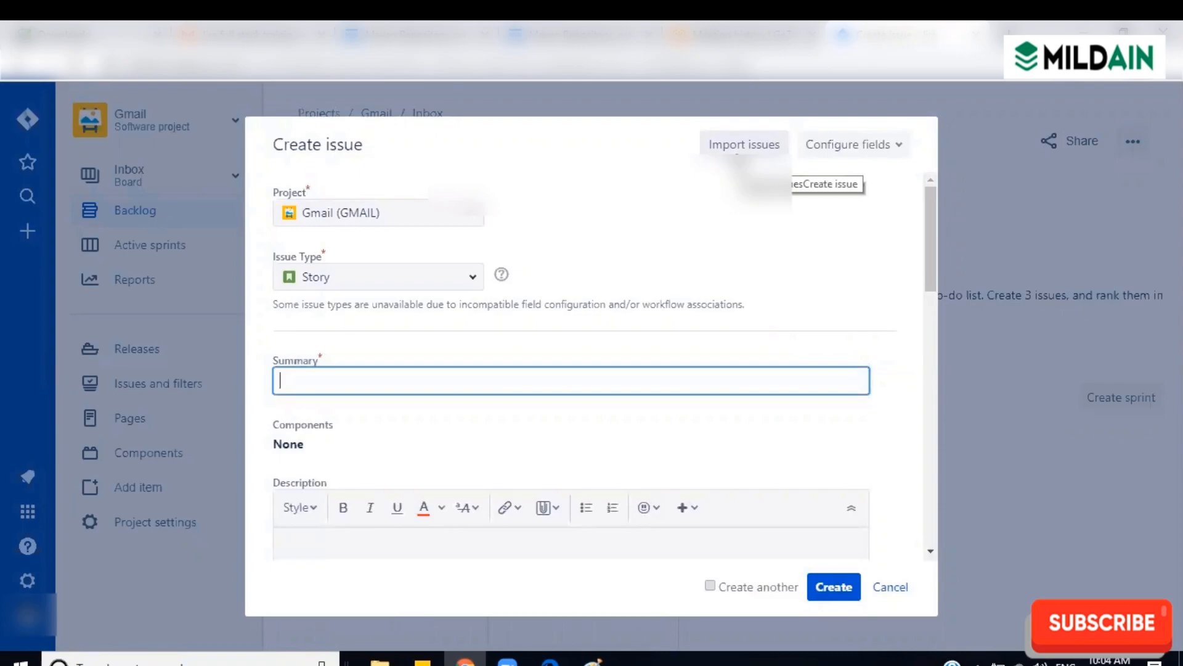
pyautogui.click(748, 146)
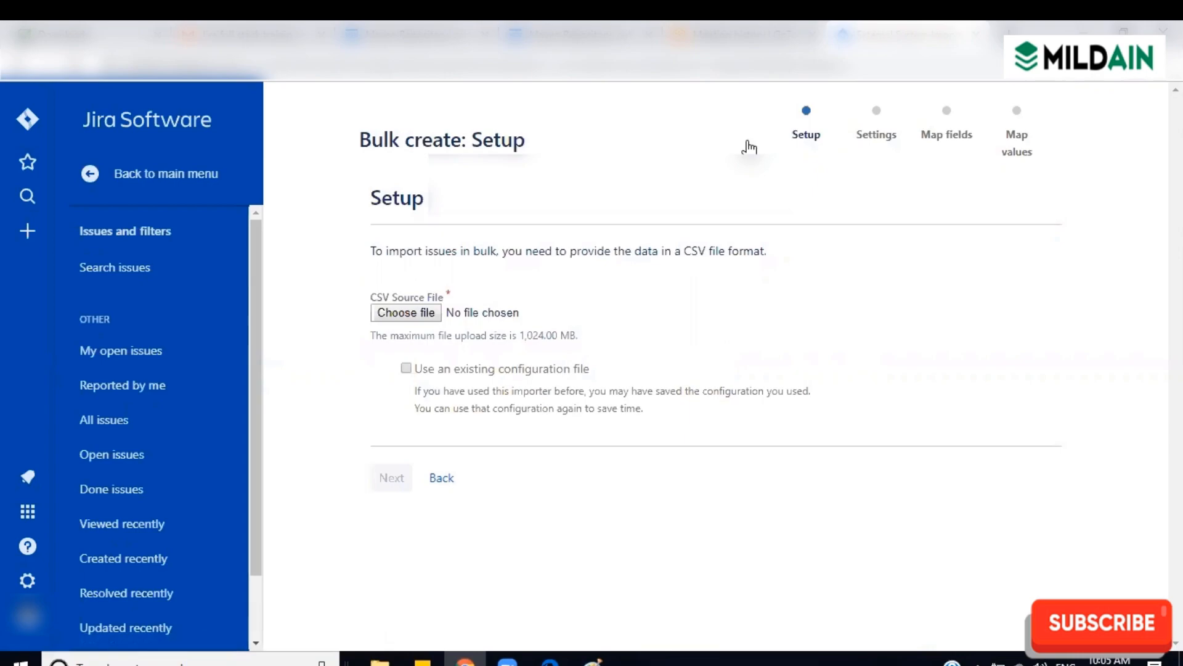
pyautogui.tripleClick(464, 162)
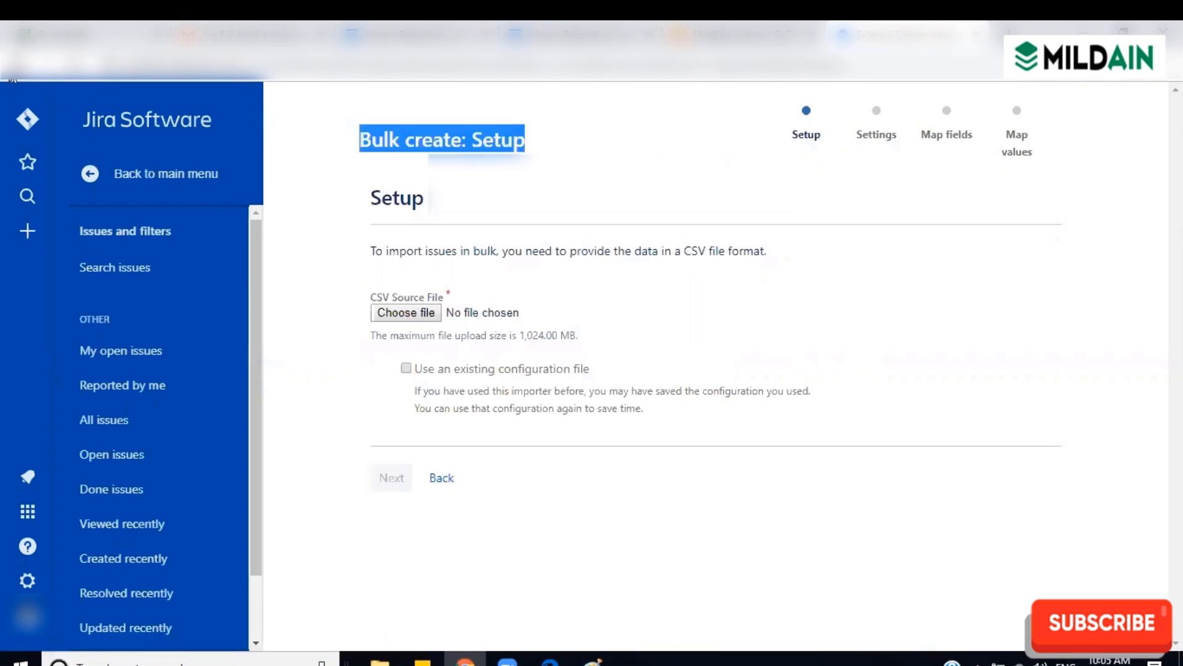
pyautogui.click(15, 66)
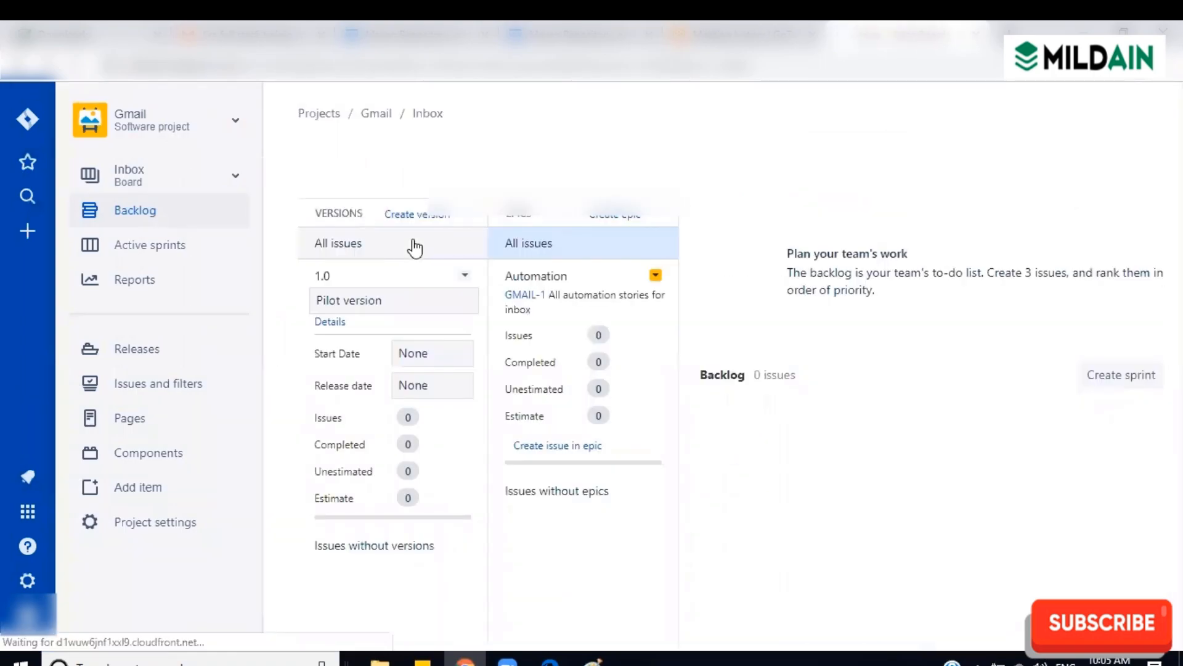
# Step: Open the issue creation form and review which fields are configured to show
pyautogui.click(25, 233)
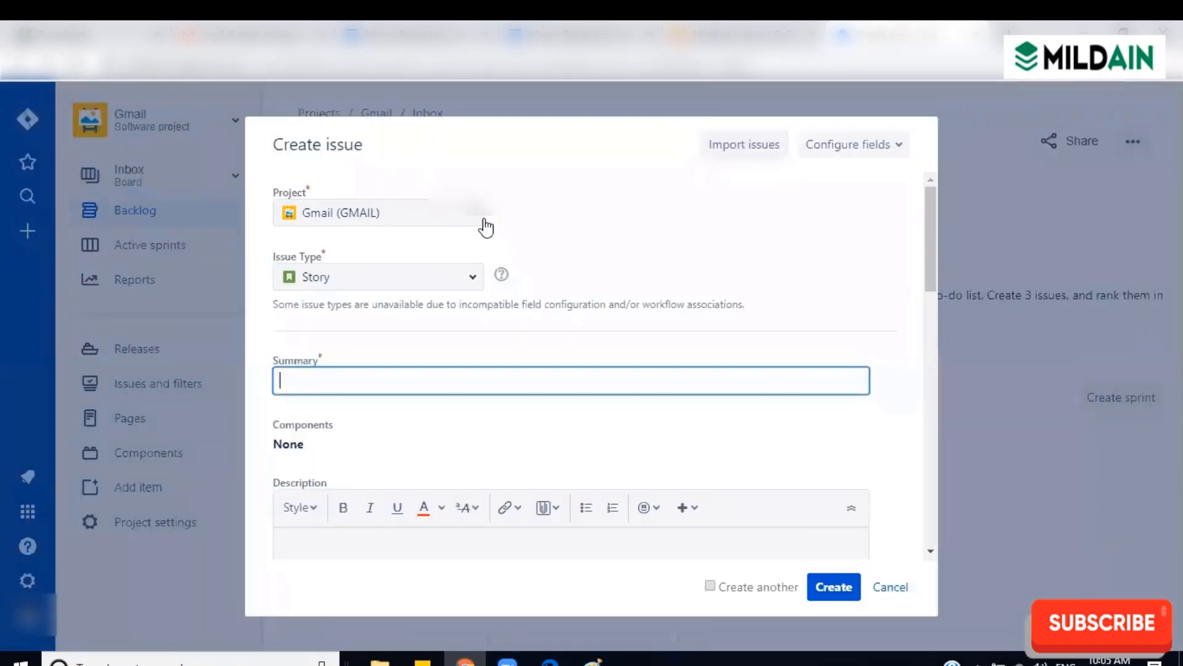
pyautogui.click(896, 148)
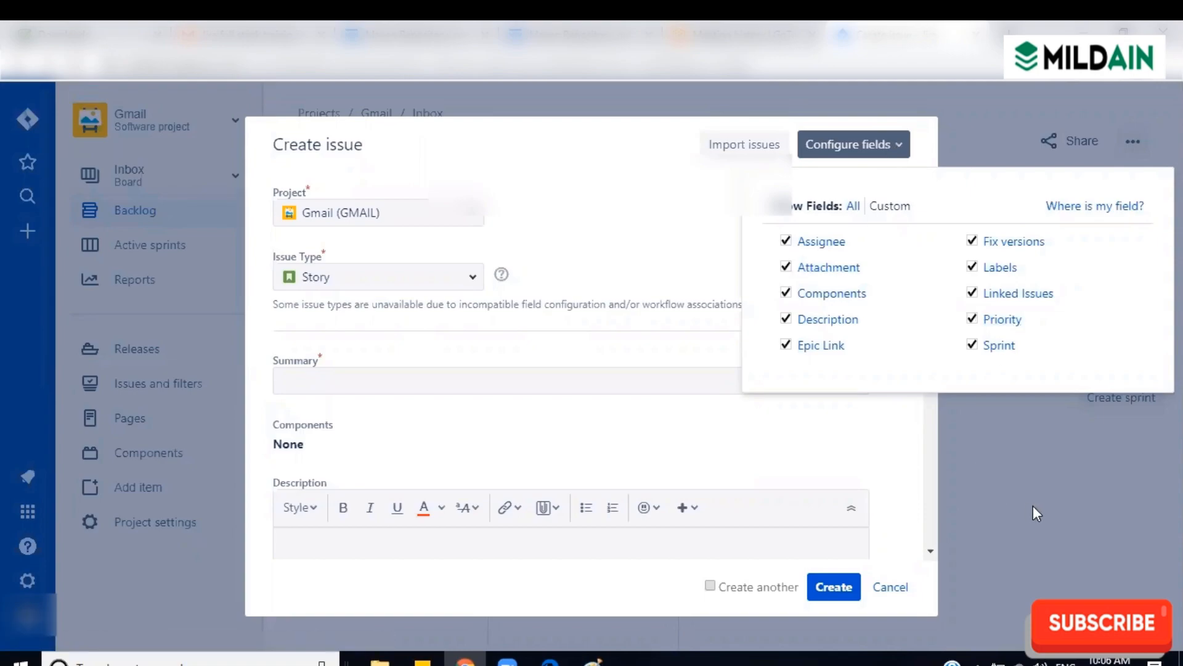
pyautogui.click(886, 434)
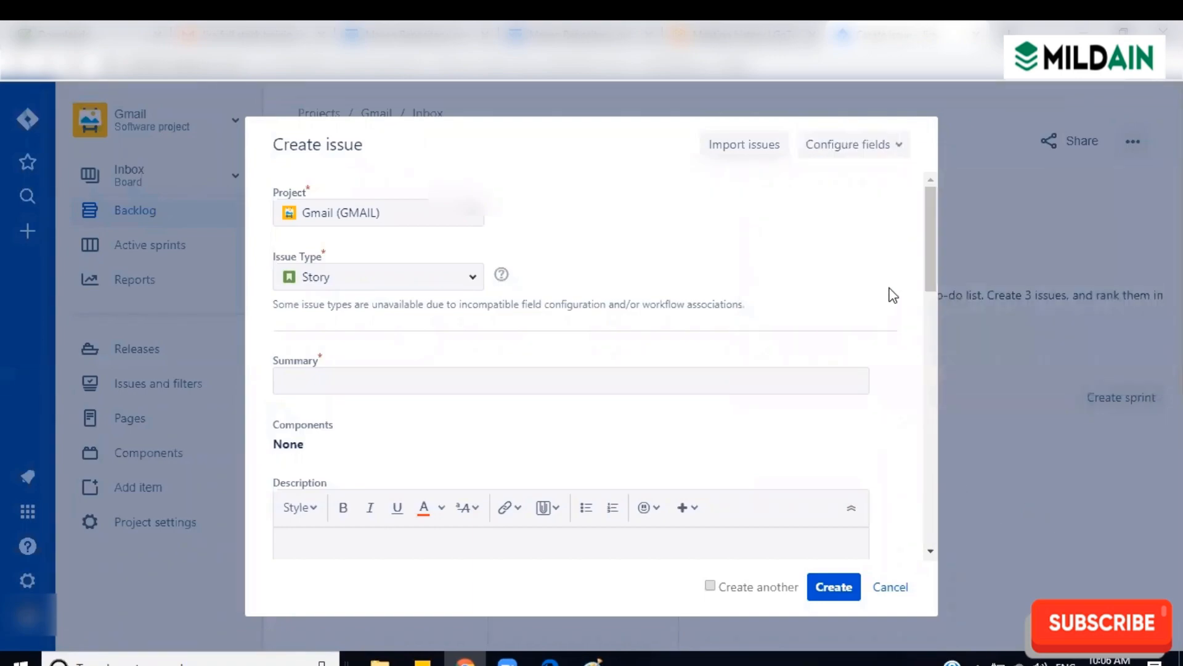
# Step: Examine the available Project and Issue Type choices for the new issue without changing them
pyautogui.click(478, 220)
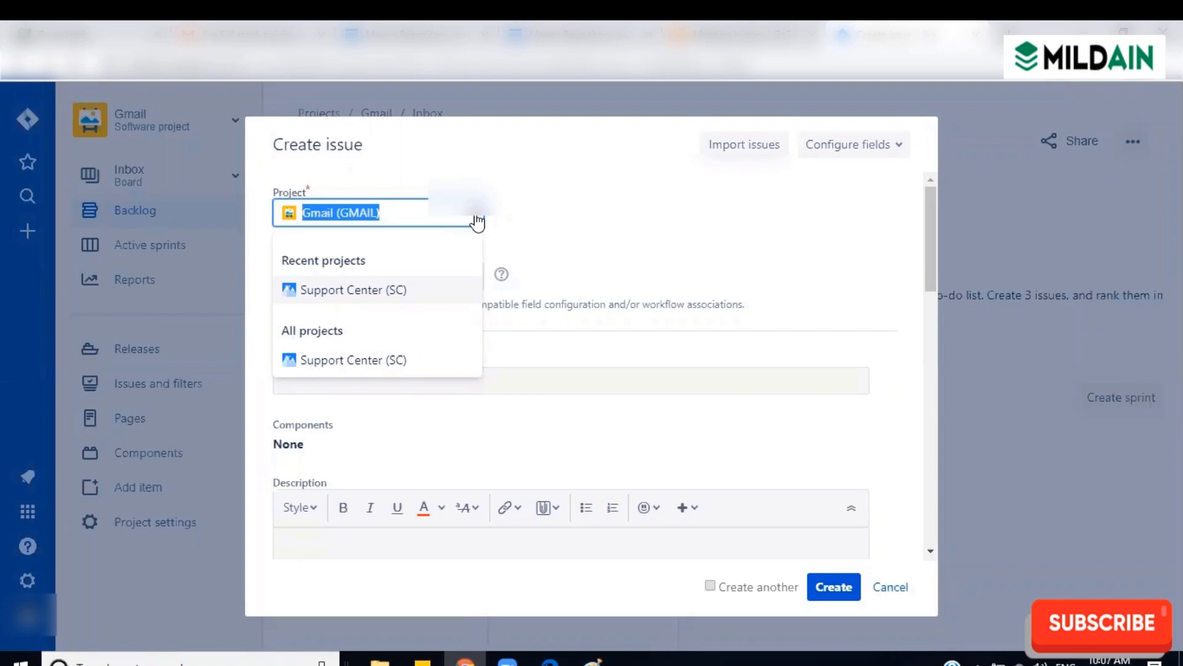
pyautogui.click(532, 233)
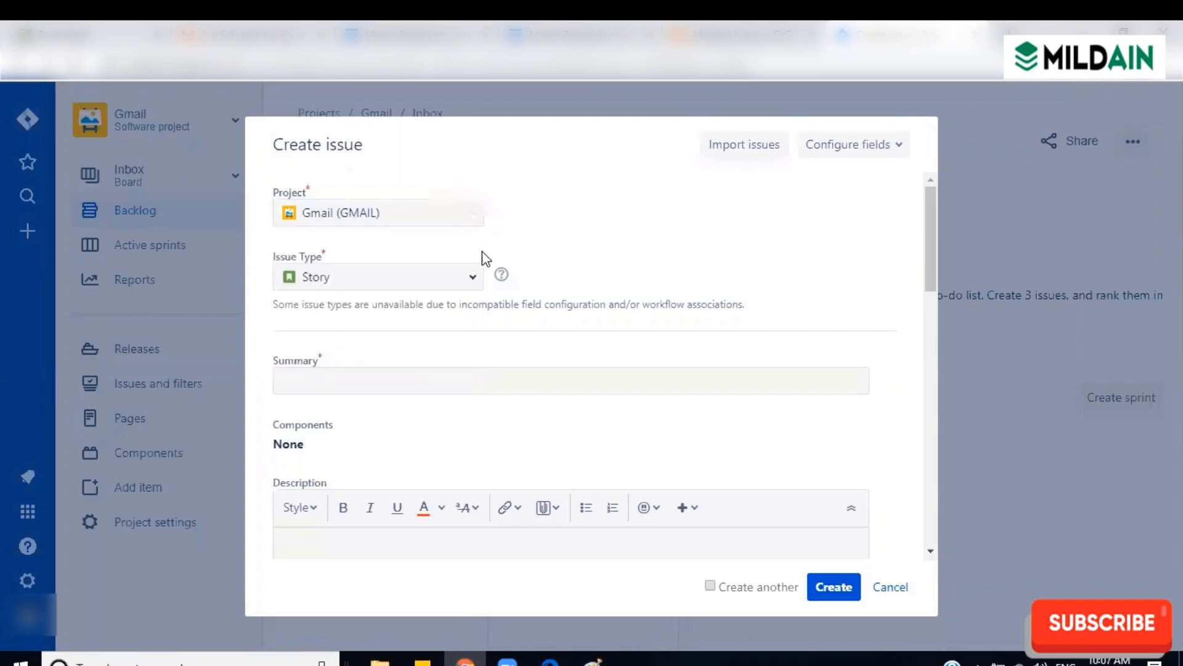
pyautogui.click(475, 281)
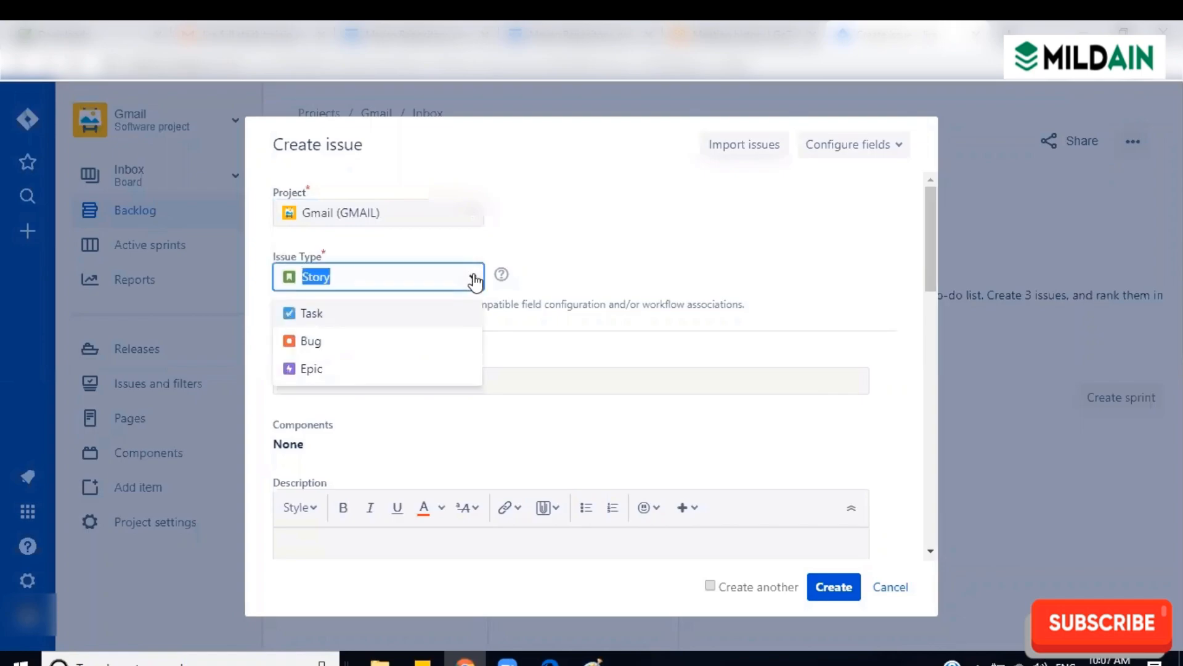
pyautogui.click(548, 257)
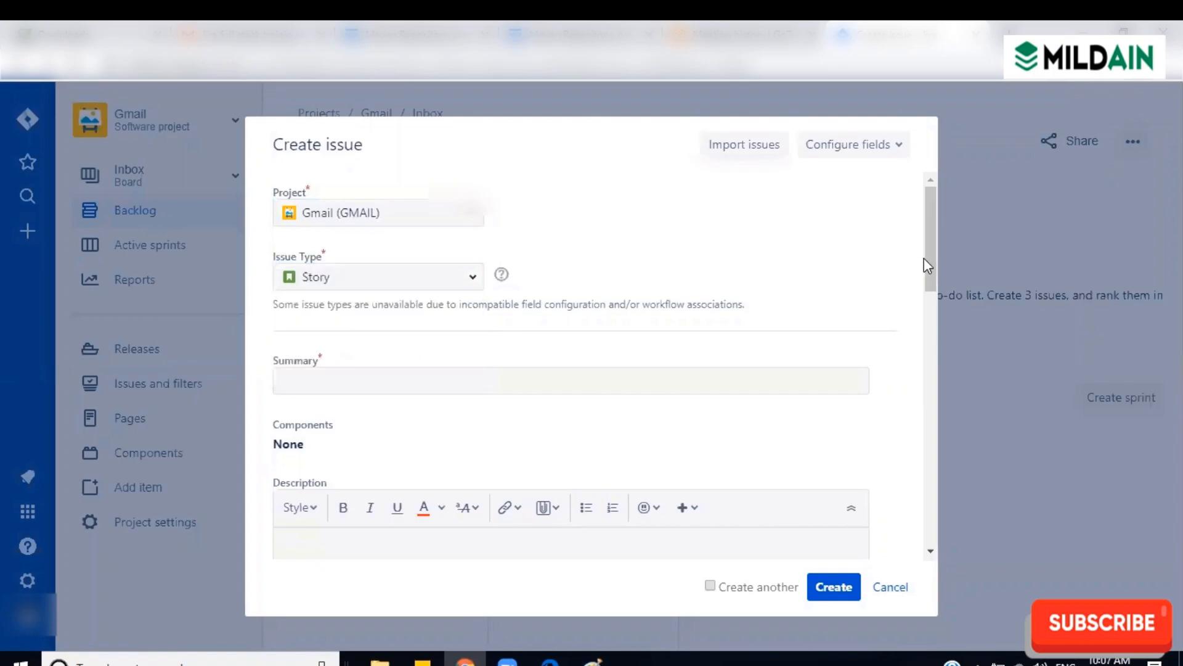
# Step: Examine the remaining fields of the new story, including the Fix versions choices, Priority, Linked Issues, Epic Link and Sprint
pyautogui.moveTo(927, 257); pyautogui.dragTo(930, 393)
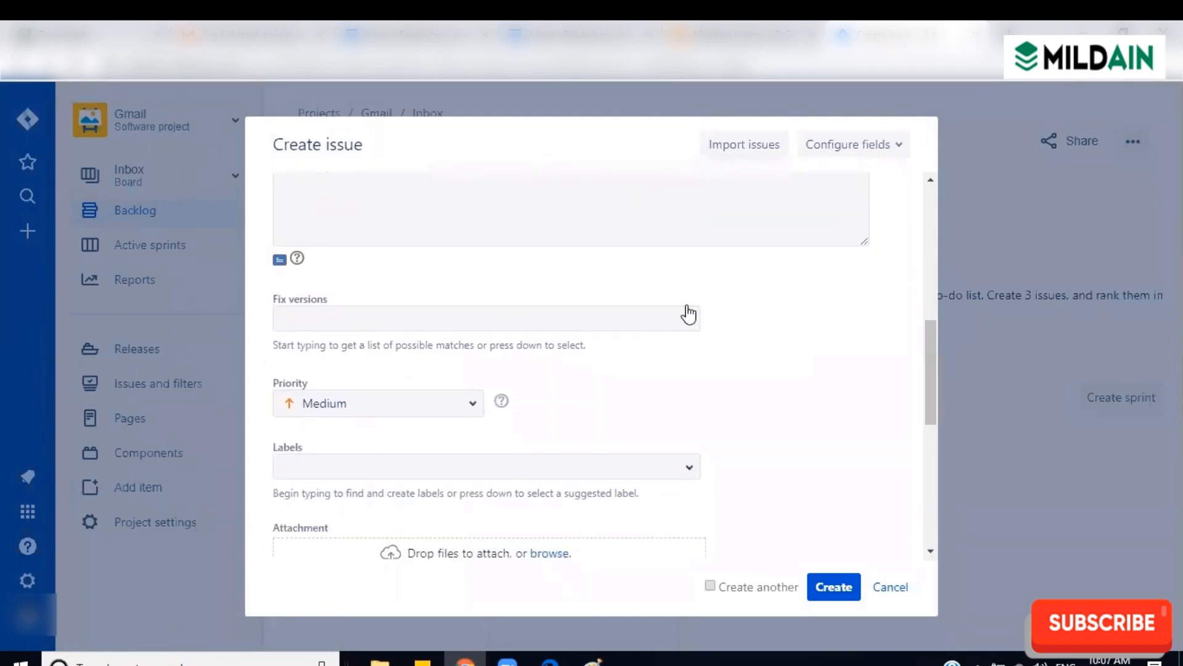
pyautogui.click(690, 333)
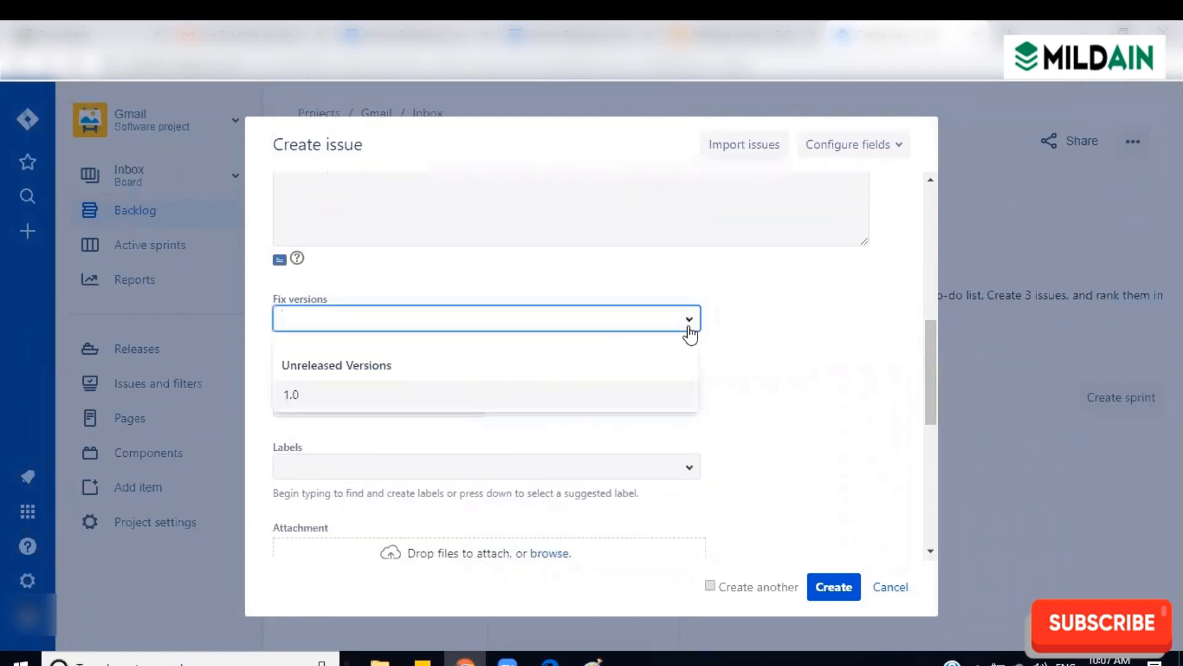
pyautogui.click(778, 347)
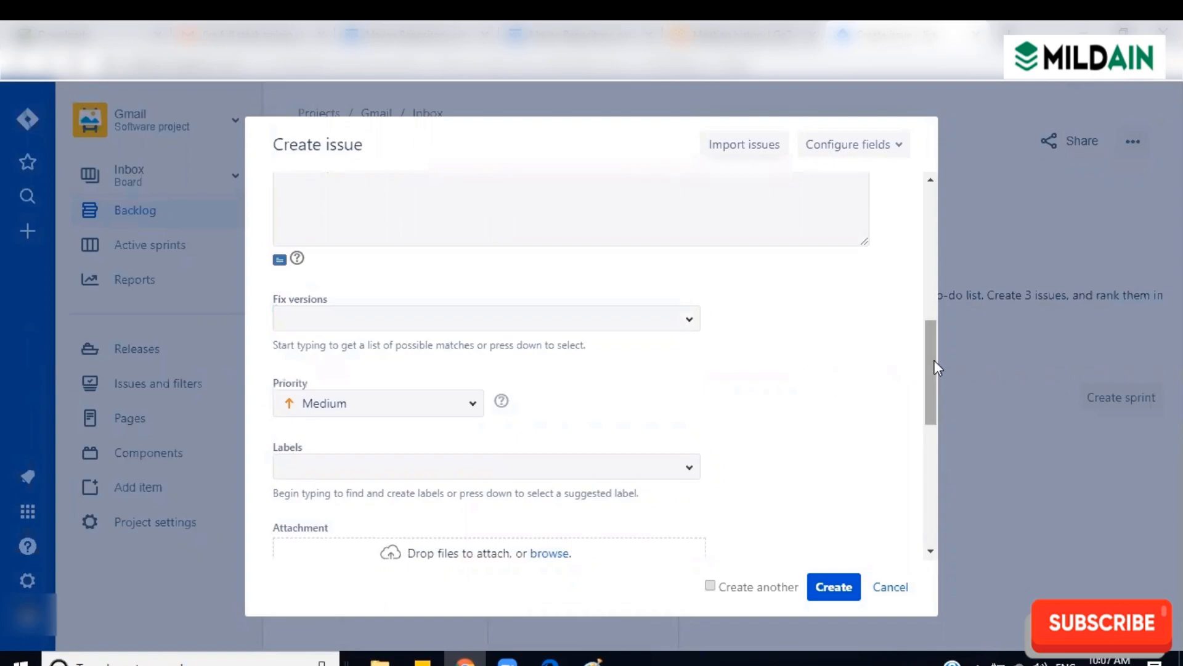
pyautogui.moveTo(935, 360); pyautogui.dragTo(934, 438)
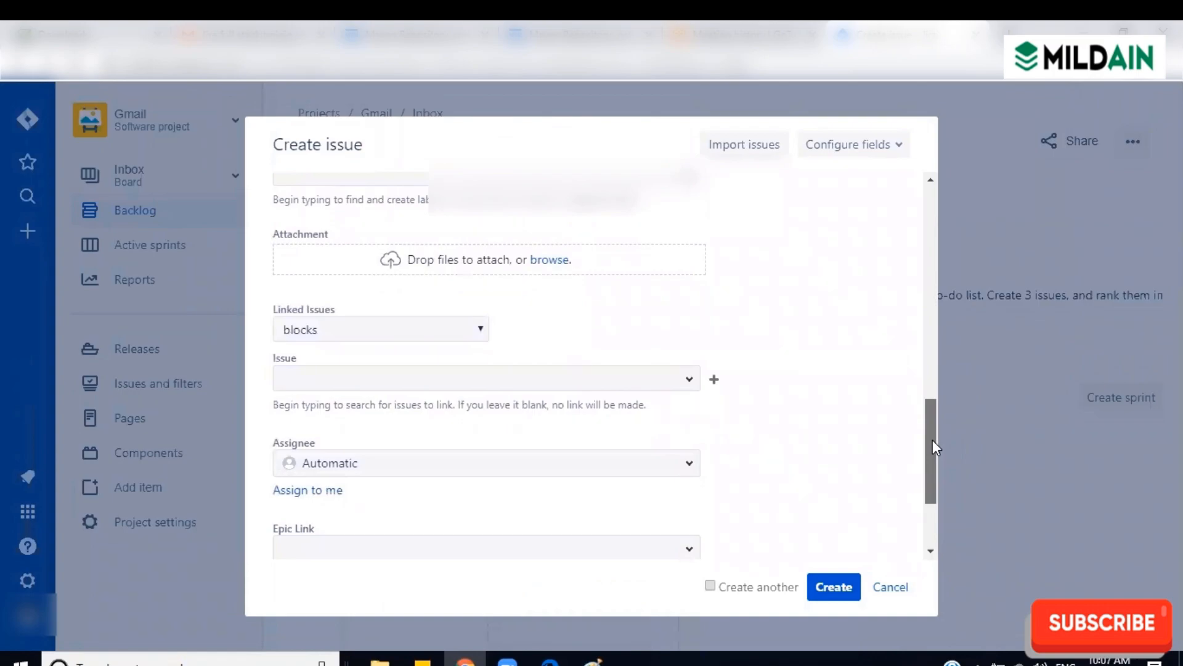
pyautogui.moveTo(933, 439); pyautogui.dragTo(933, 482)
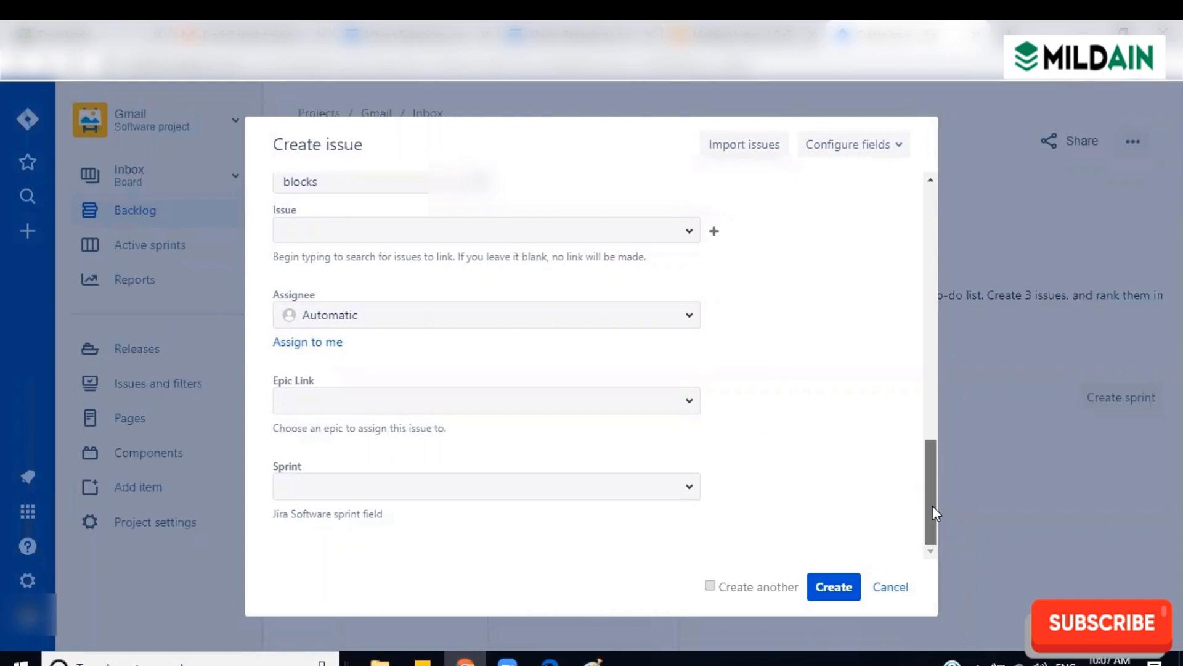
pyautogui.moveTo(933, 506); pyautogui.dragTo(934, 213)
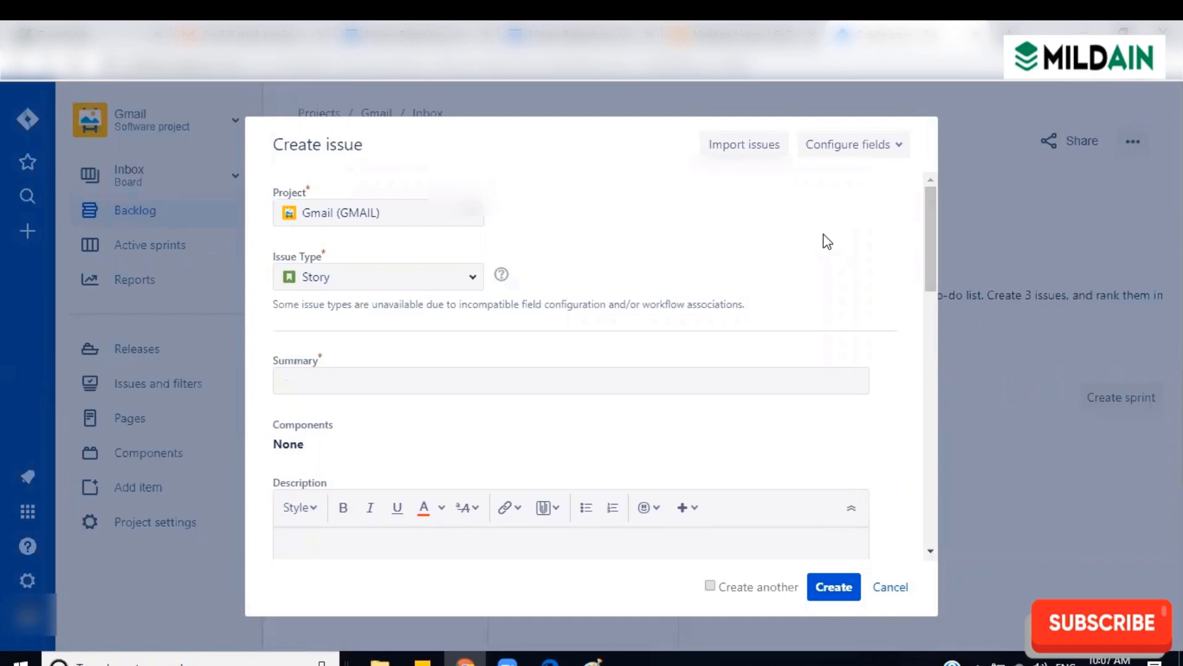
# Step: Hide the Fix versions field from the issue creation form
pyautogui.click(886, 159)
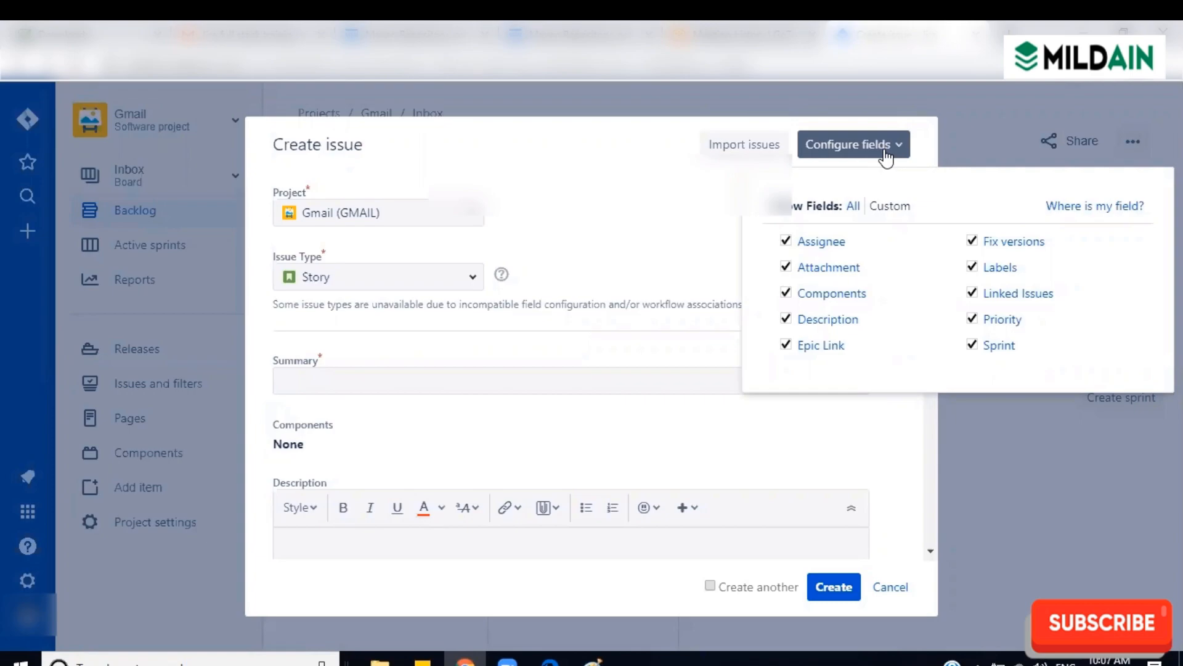
pyautogui.click(973, 245)
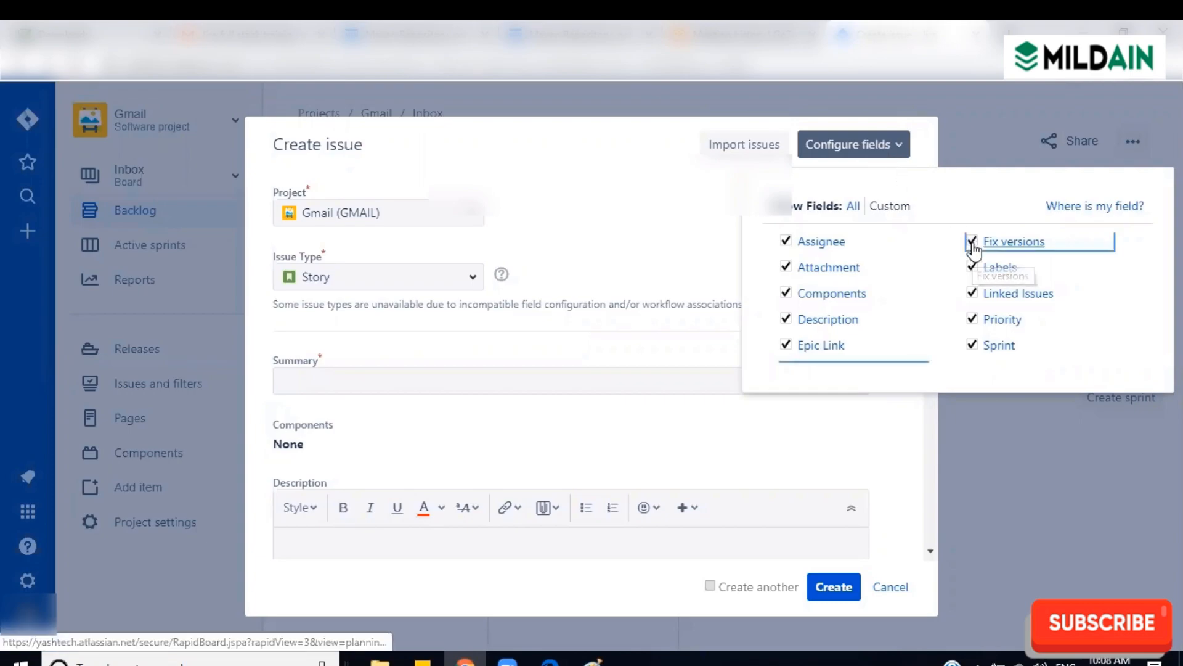
pyautogui.click(884, 464)
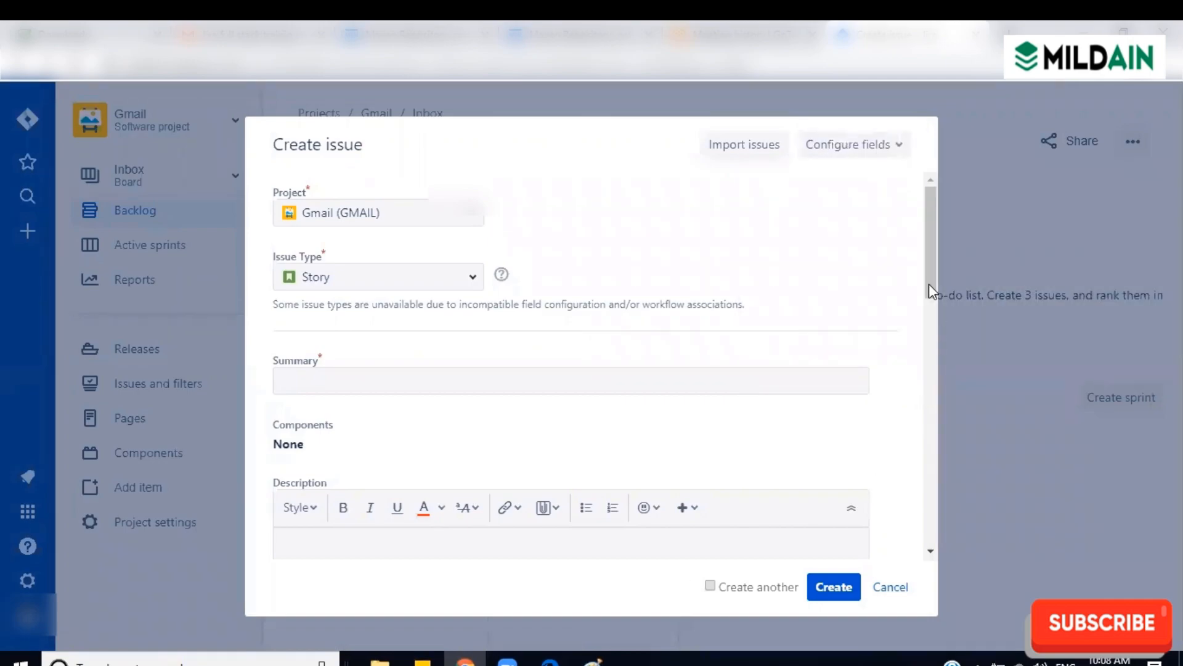
pyautogui.moveTo(930, 275)
pyautogui.mouseDown()
pyautogui.moveTo(914, 502)
pyautogui.moveTo(927, 273)
pyautogui.mouseUp()
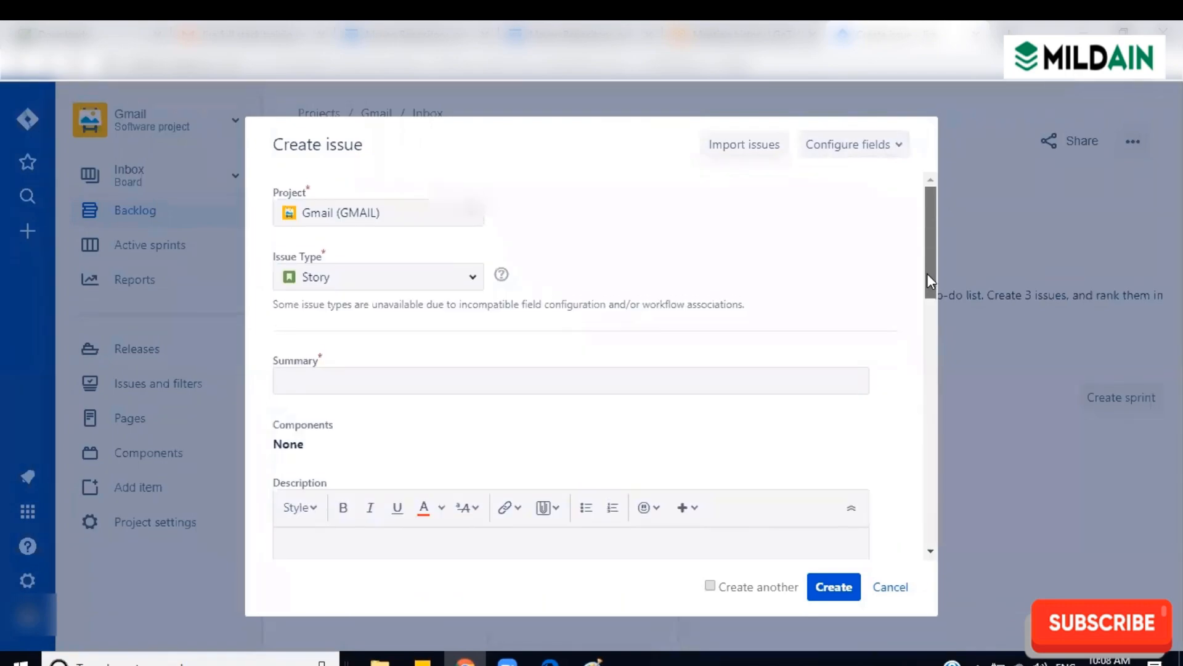
# Step: Show the Fix versions field again on the issue creation form and hide the Components and Labels fields
pyautogui.click(890, 149)
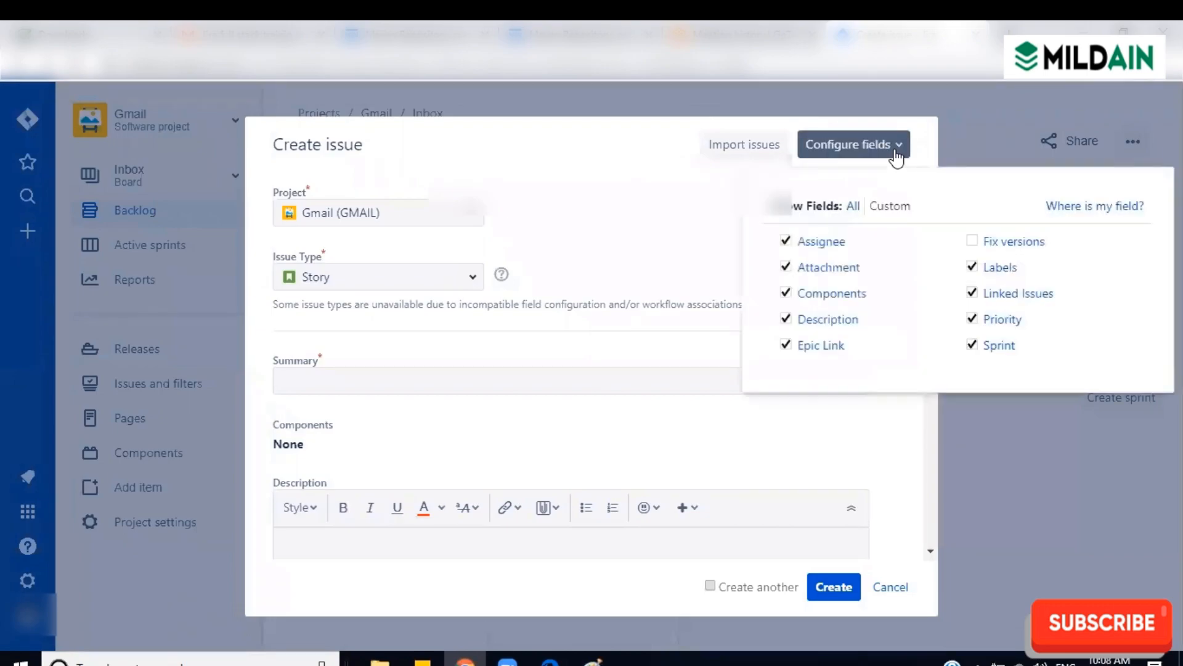
pyautogui.click(972, 244)
pyautogui.click(787, 292)
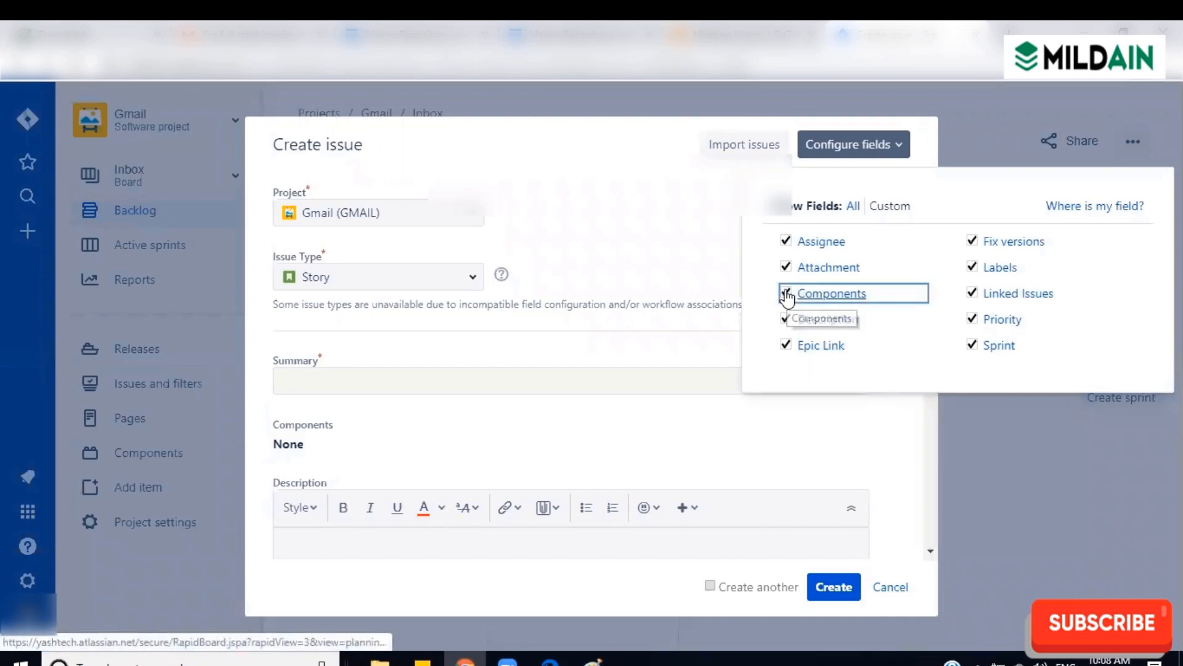
pyautogui.click(972, 267)
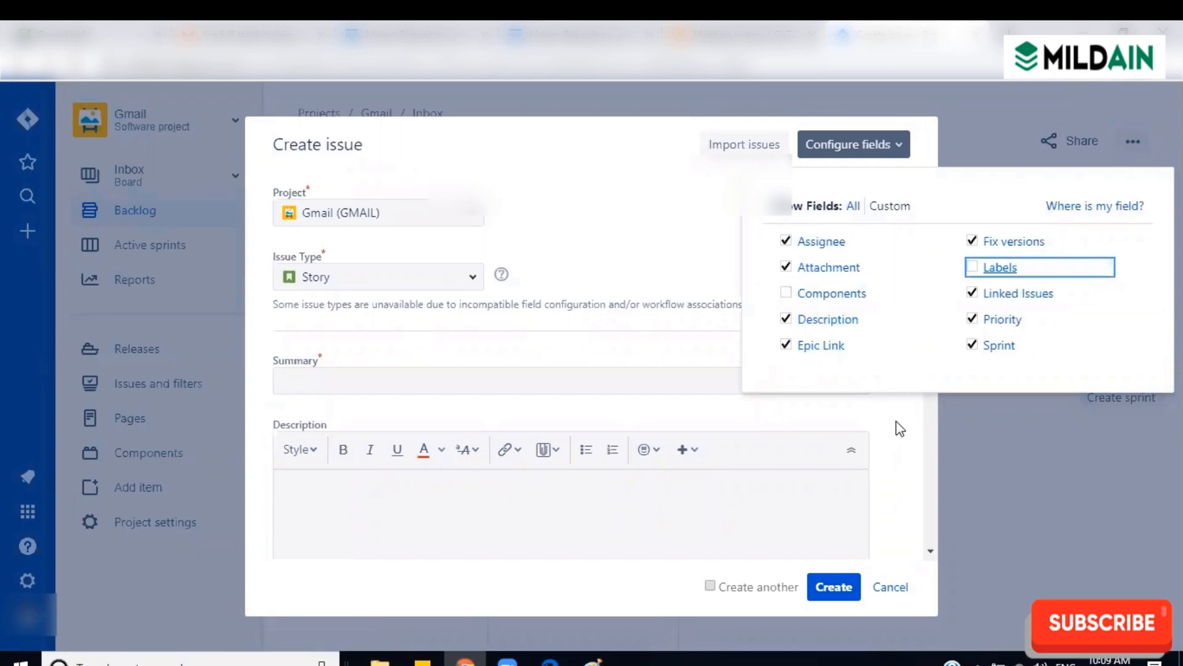
pyautogui.click(911, 415)
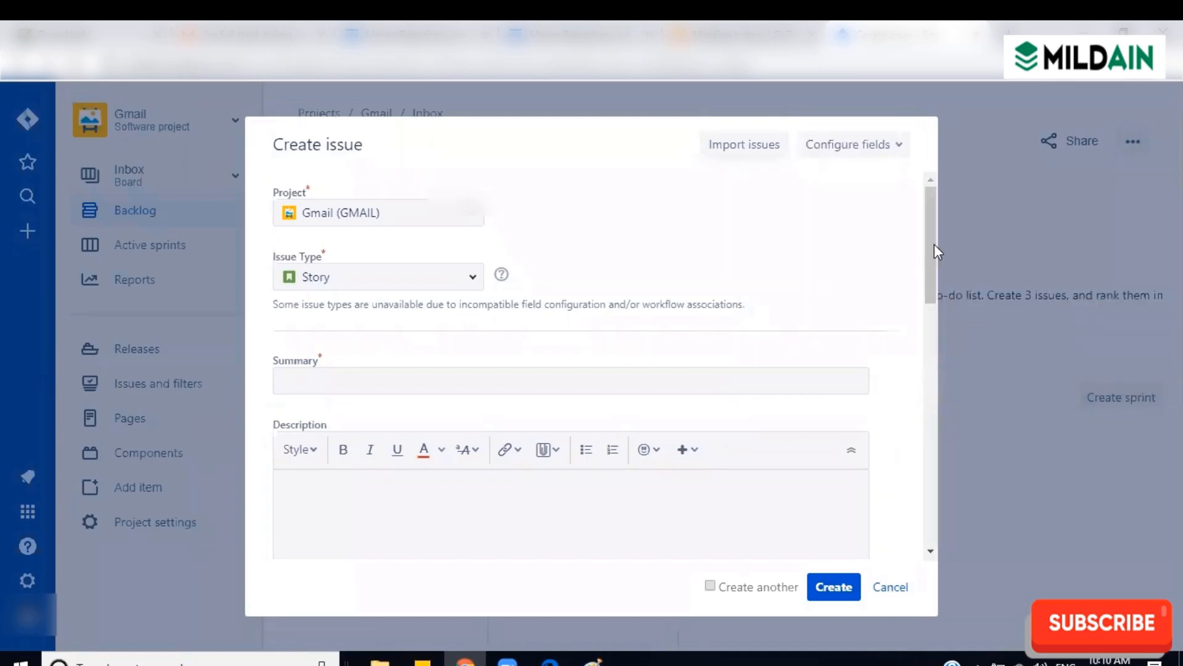
# Step: Review the fields remaining on the story form, from Summary and Description through Fix versions, Priority and Assignee to Sprint
pyautogui.moveTo(933, 247); pyautogui.dragTo(912, 493)
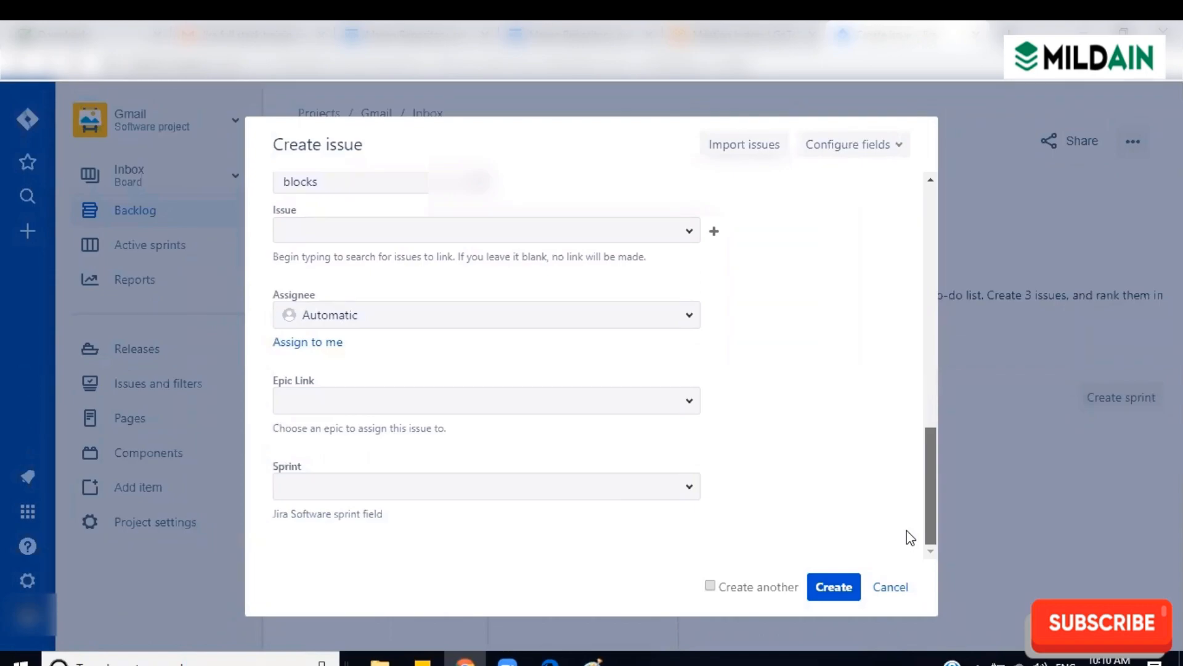
pyautogui.scroll(3, 909, 488)
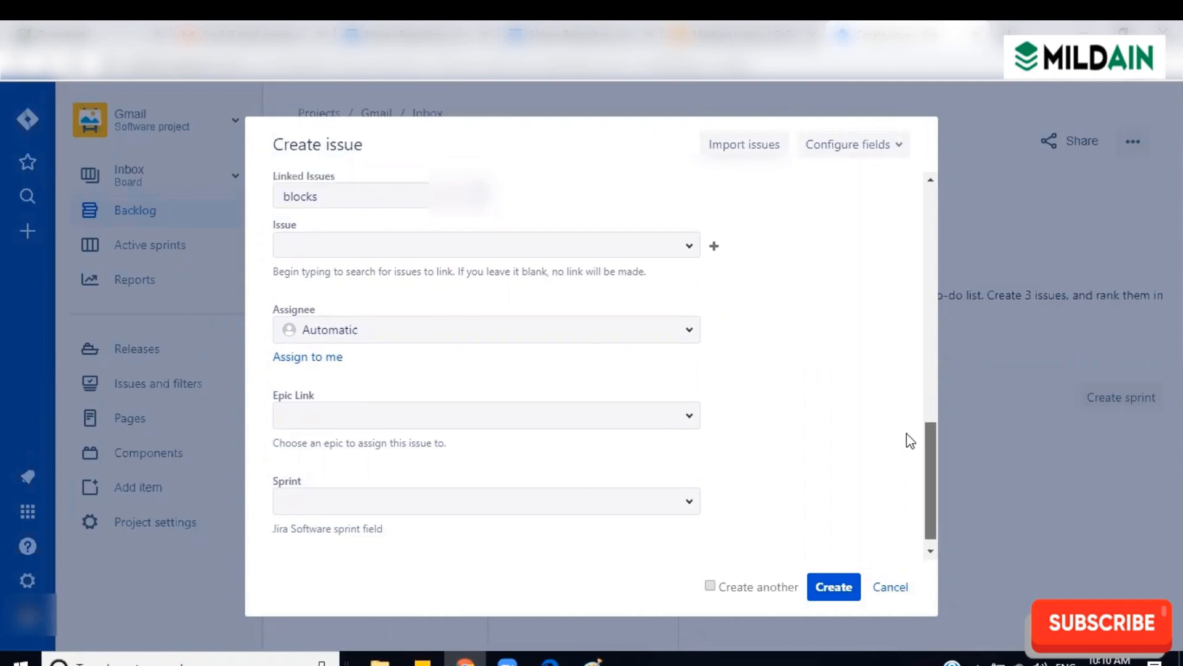
pyautogui.scroll(5, 912, 395)
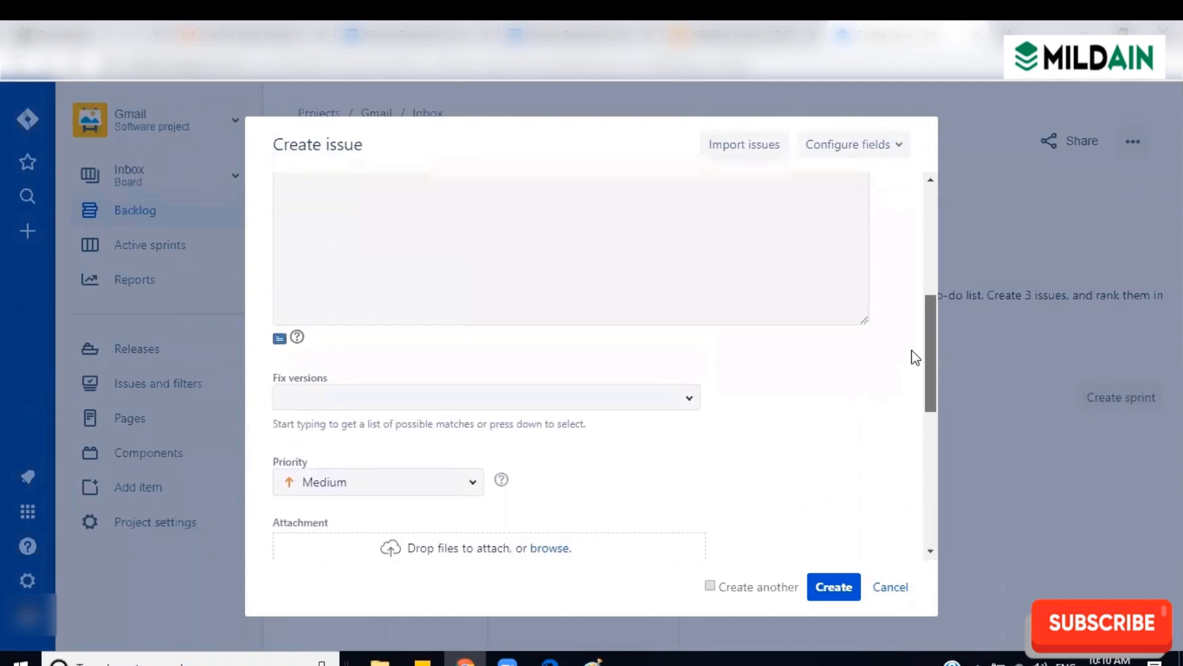
pyautogui.scroll(5, 916, 321)
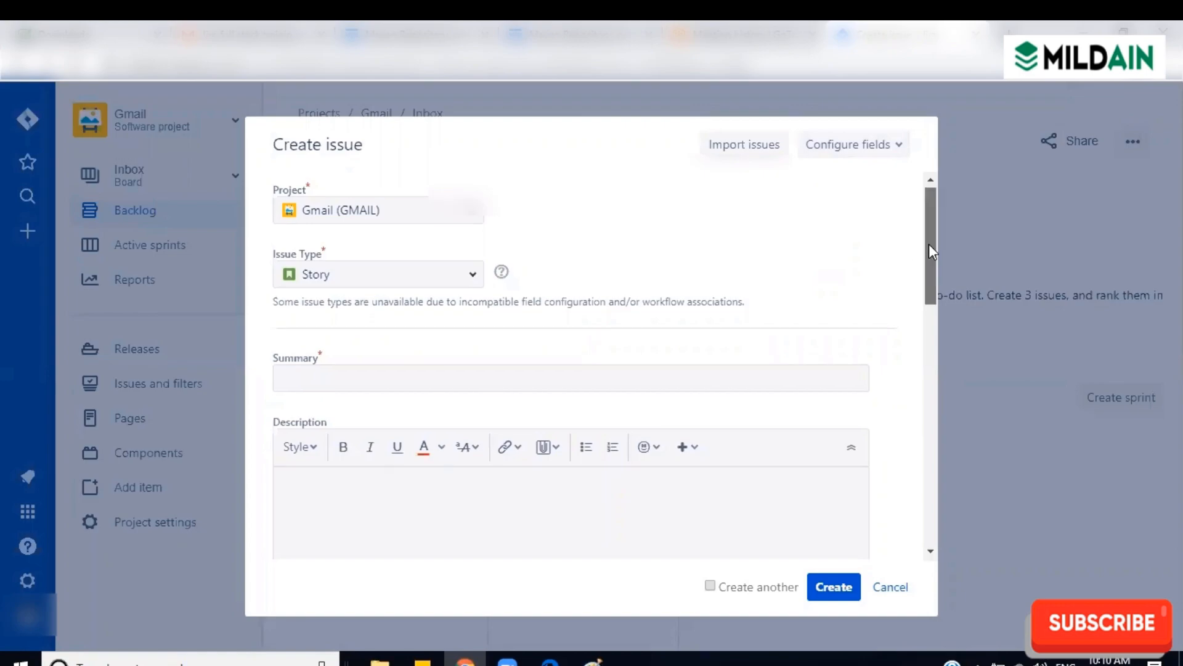
pyautogui.moveTo(930, 245); pyautogui.dragTo(924, 501)
pyautogui.scroll(10, 930, 347)
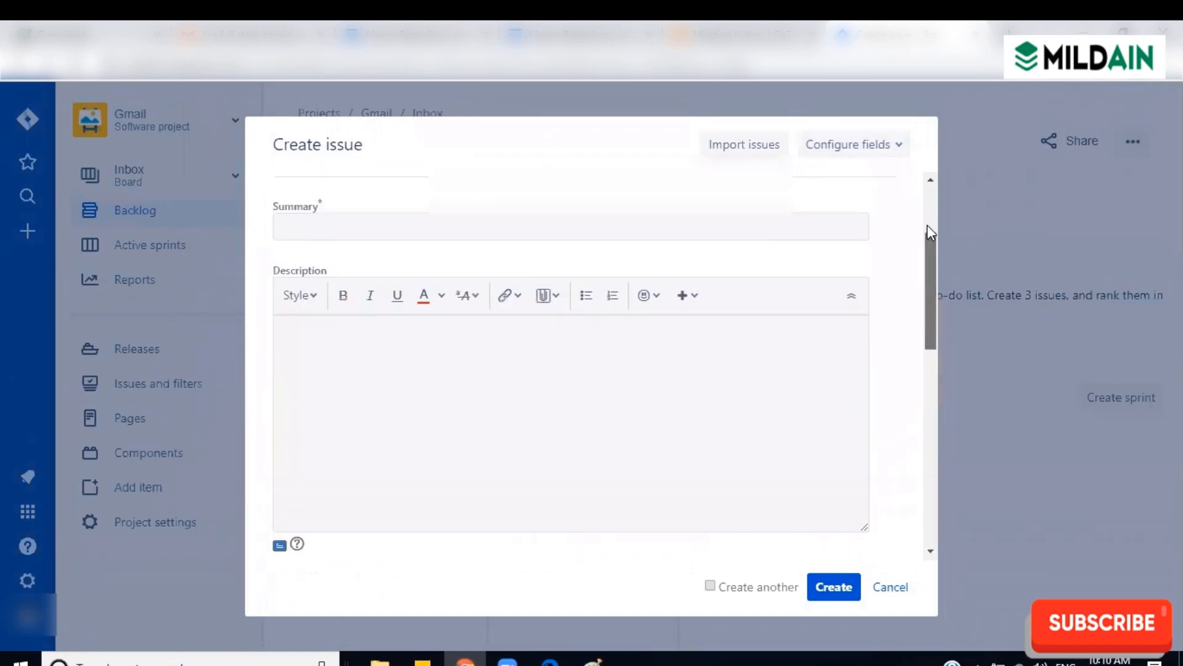
# Step: Compare the All and Custom field sets of the issue creation form, returning to the Custom set
pyautogui.click(865, 148)
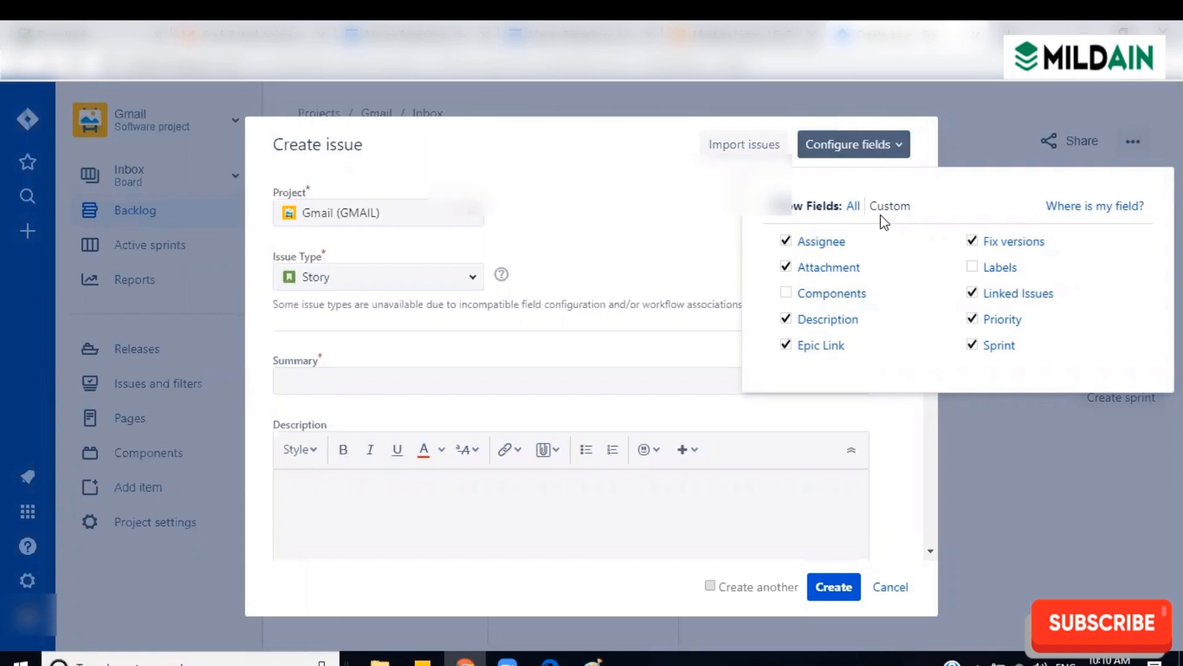
pyautogui.click(854, 205)
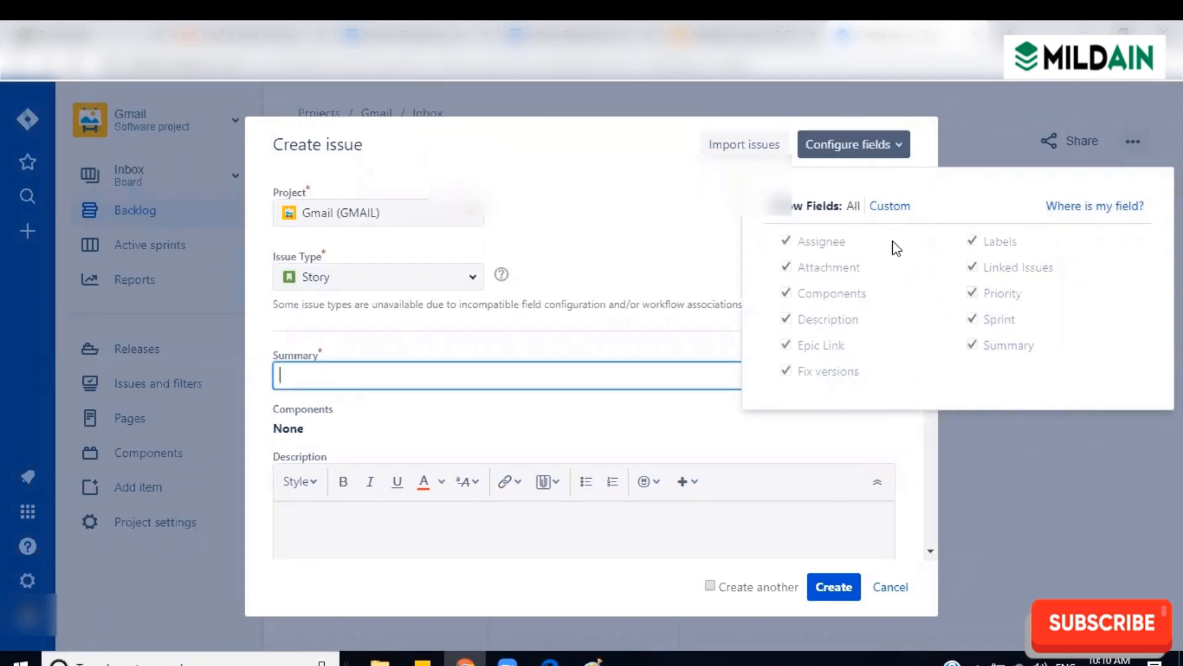
pyautogui.click(891, 207)
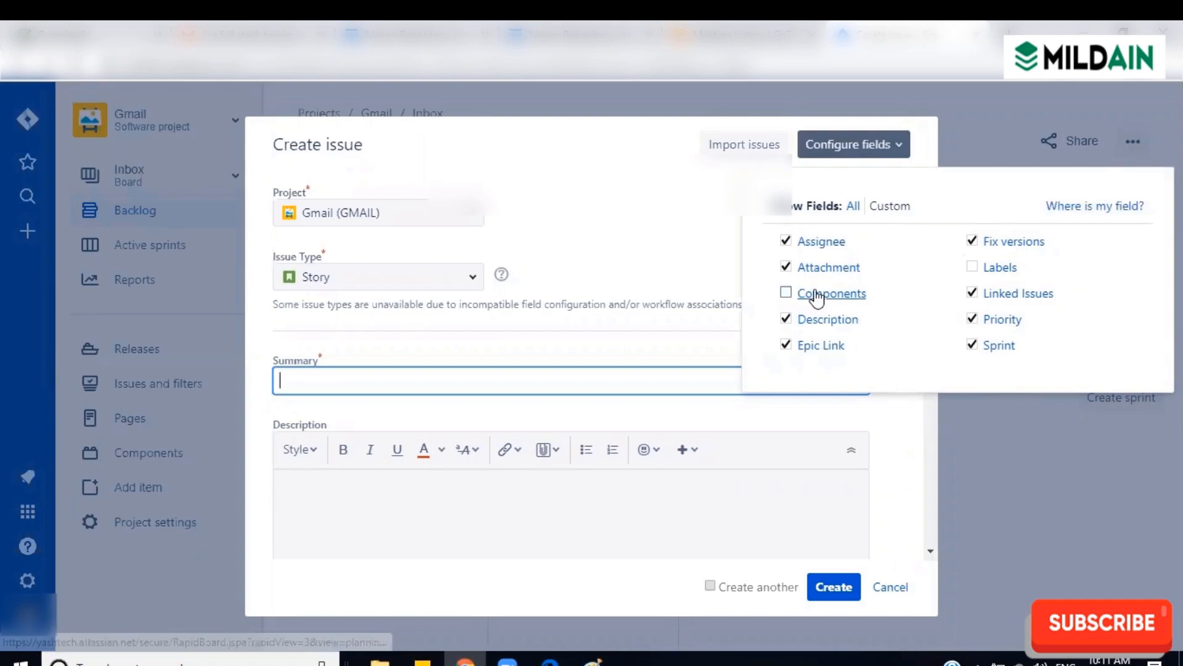
pyautogui.click(686, 200)
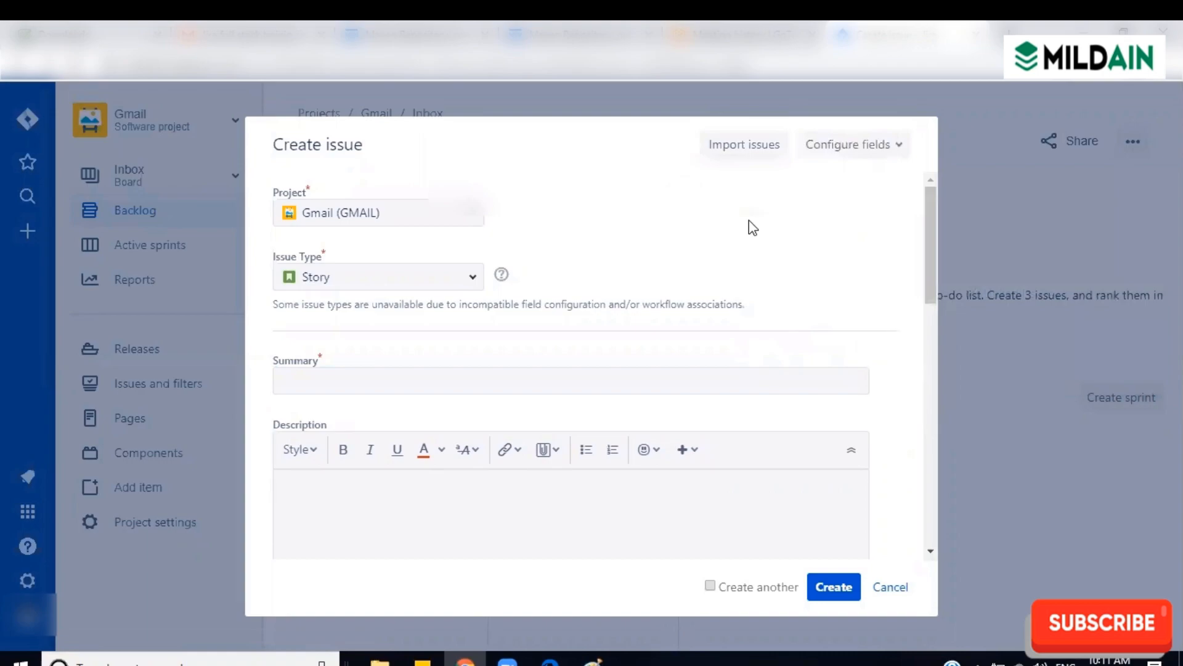
pyautogui.moveTo(930, 243)
pyautogui.mouseDown()
pyautogui.moveTo(936, 504)
pyautogui.moveTo(926, 224)
pyautogui.mouseUp()
pyautogui.click(872, 157)
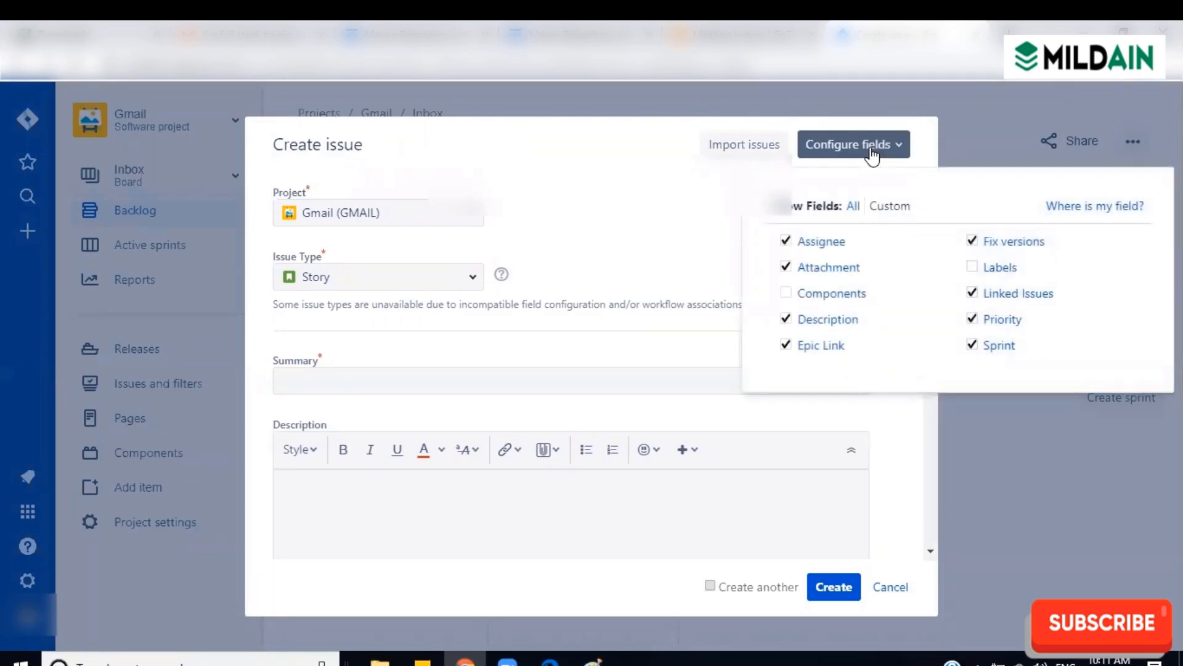
pyautogui.click(659, 181)
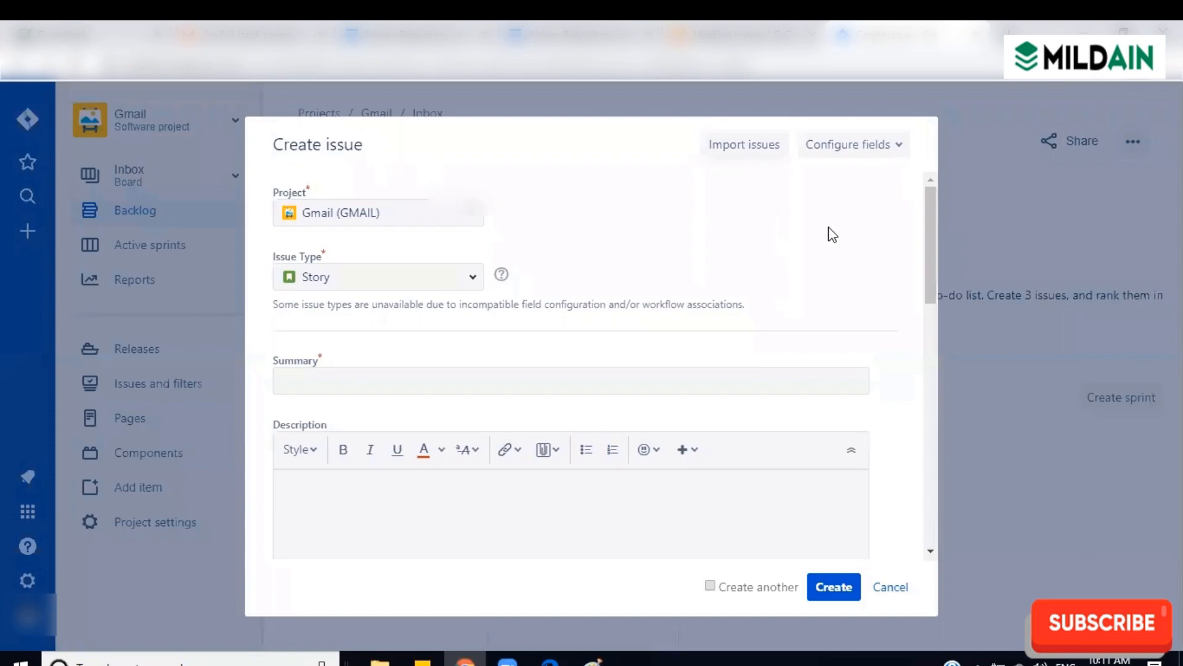
# Step: Examine the available Priority choices for the new story without changing the selection
pyautogui.moveTo(930, 235); pyautogui.dragTo(928, 369)
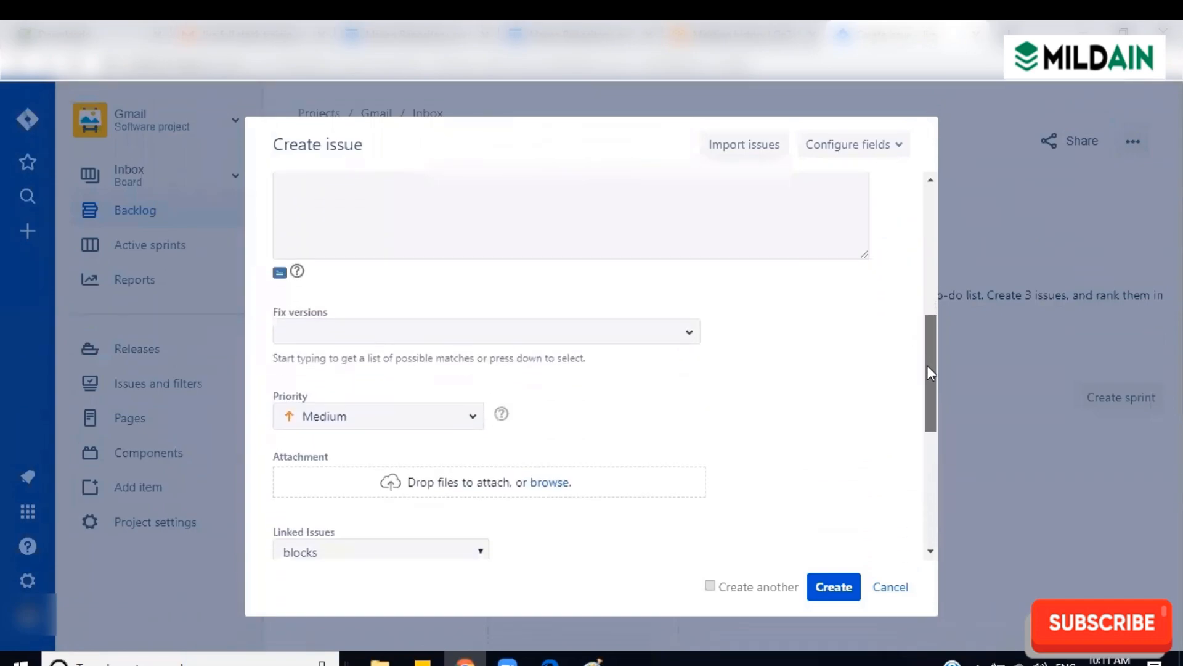
pyautogui.click(472, 417)
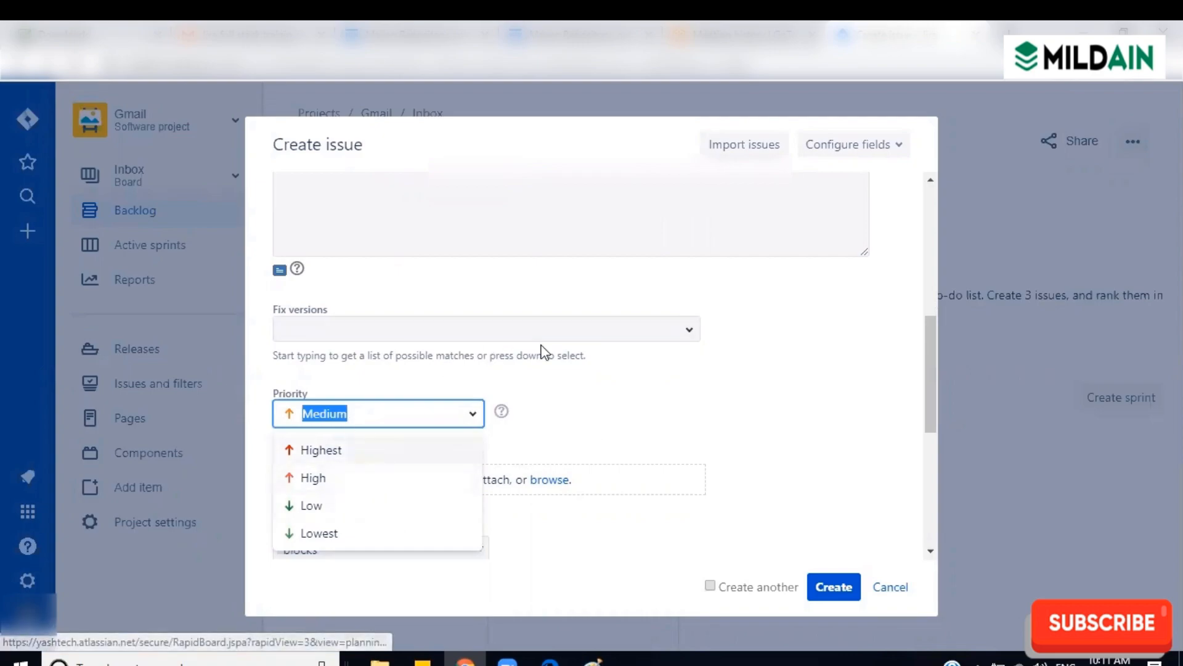
pyautogui.click(582, 412)
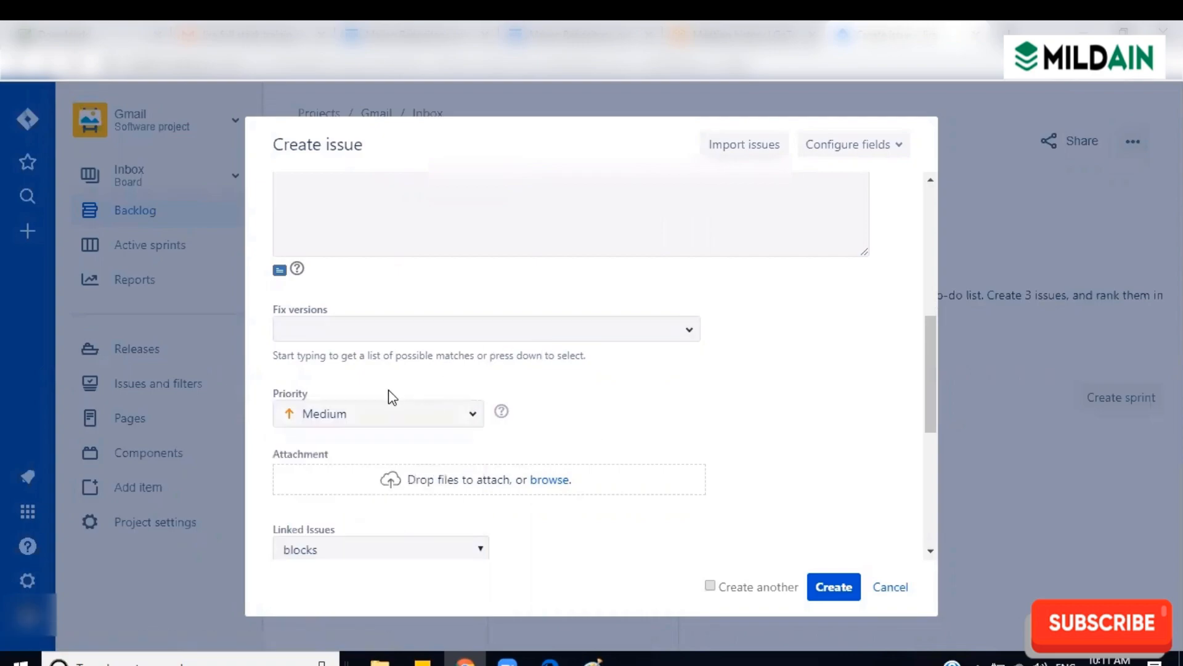
pyautogui.click(470, 419)
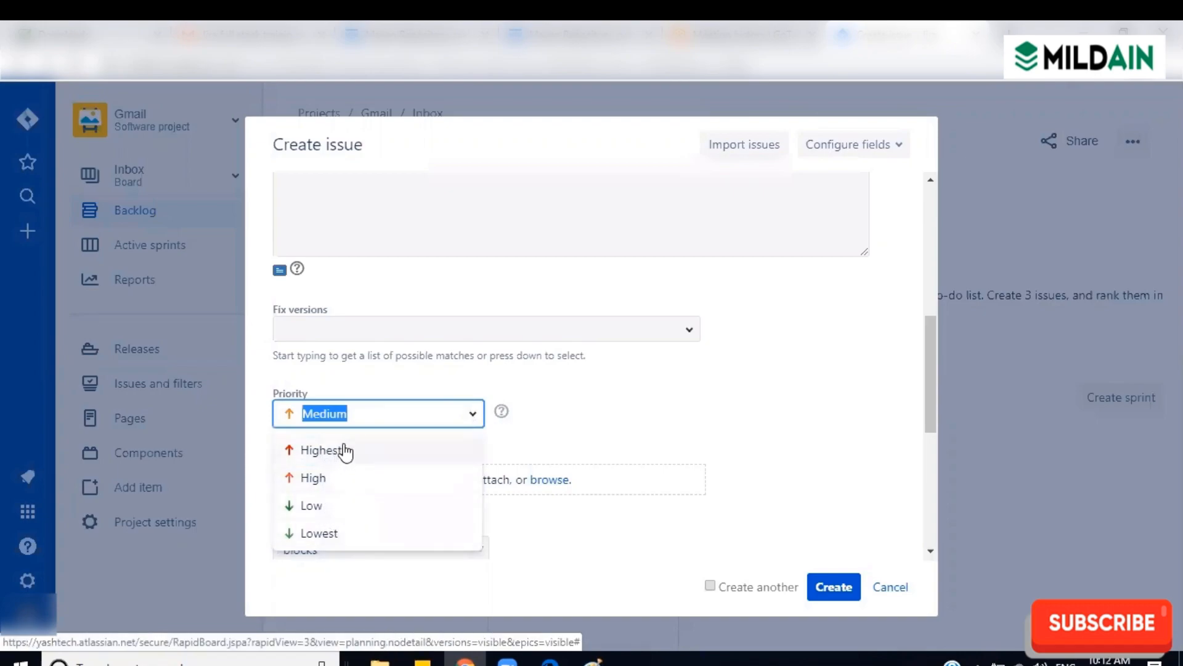
pyautogui.click(574, 396)
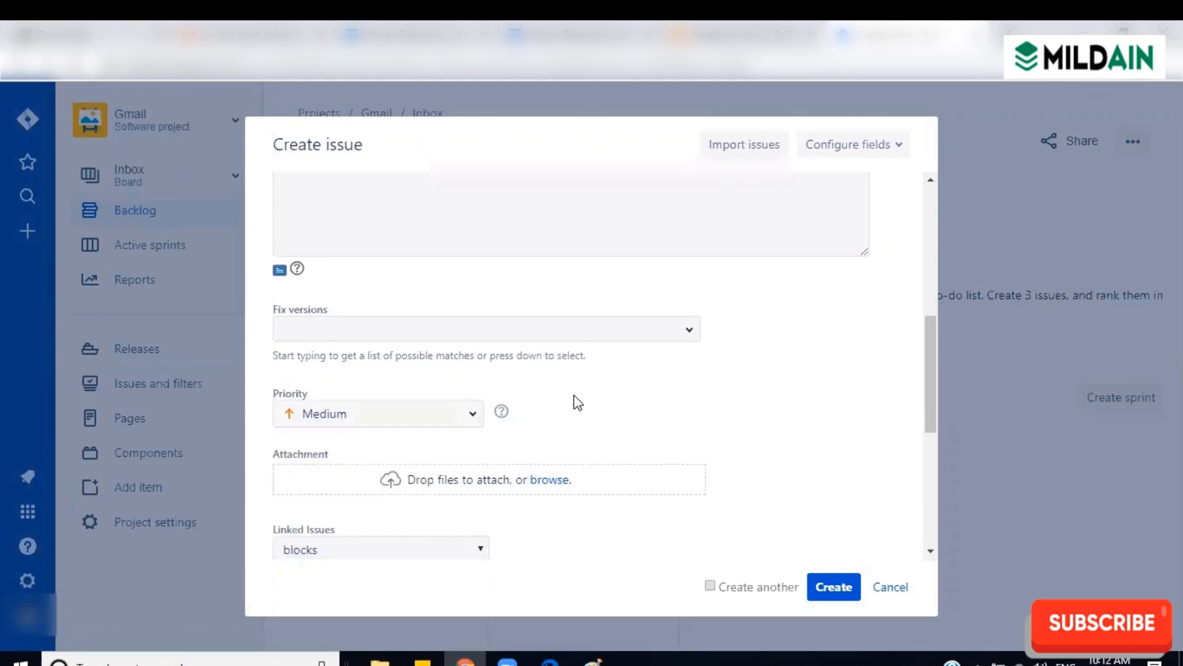
# Step: Enter "ComposeAndSendAnEmail" as the summary of the new story
pyautogui.moveTo(931, 379); pyautogui.dragTo(939, 240)
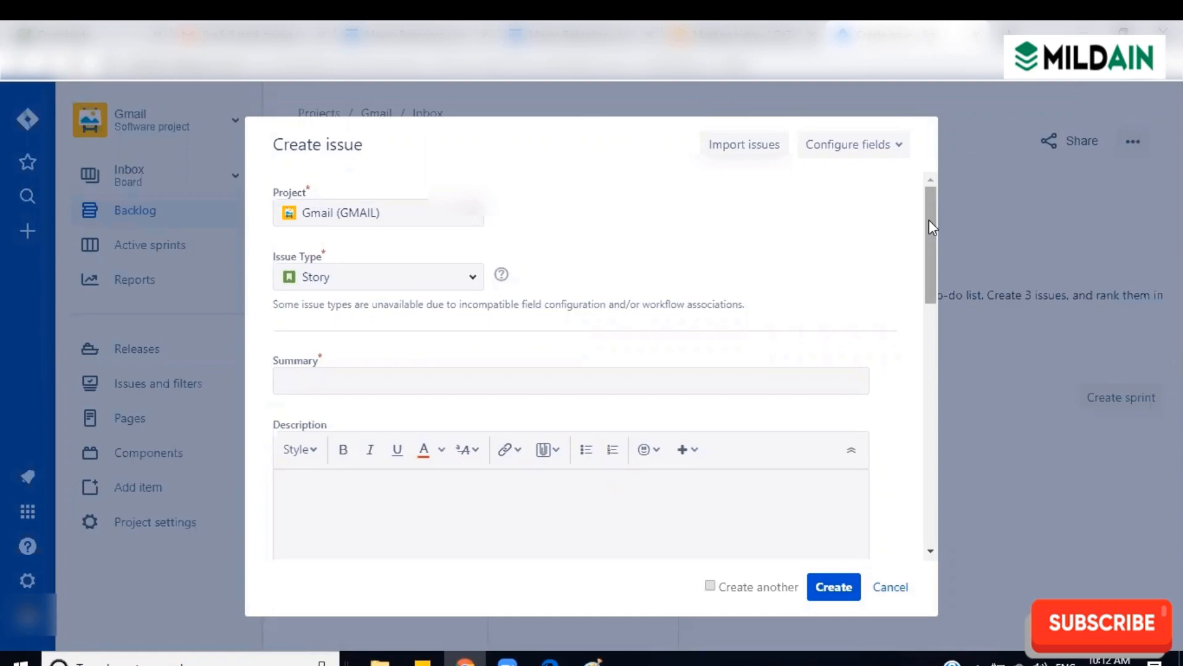
pyautogui.moveTo(929, 221); pyautogui.dragTo(930, 207)
pyautogui.moveTo(930, 206); pyautogui.dragTo(937, 238)
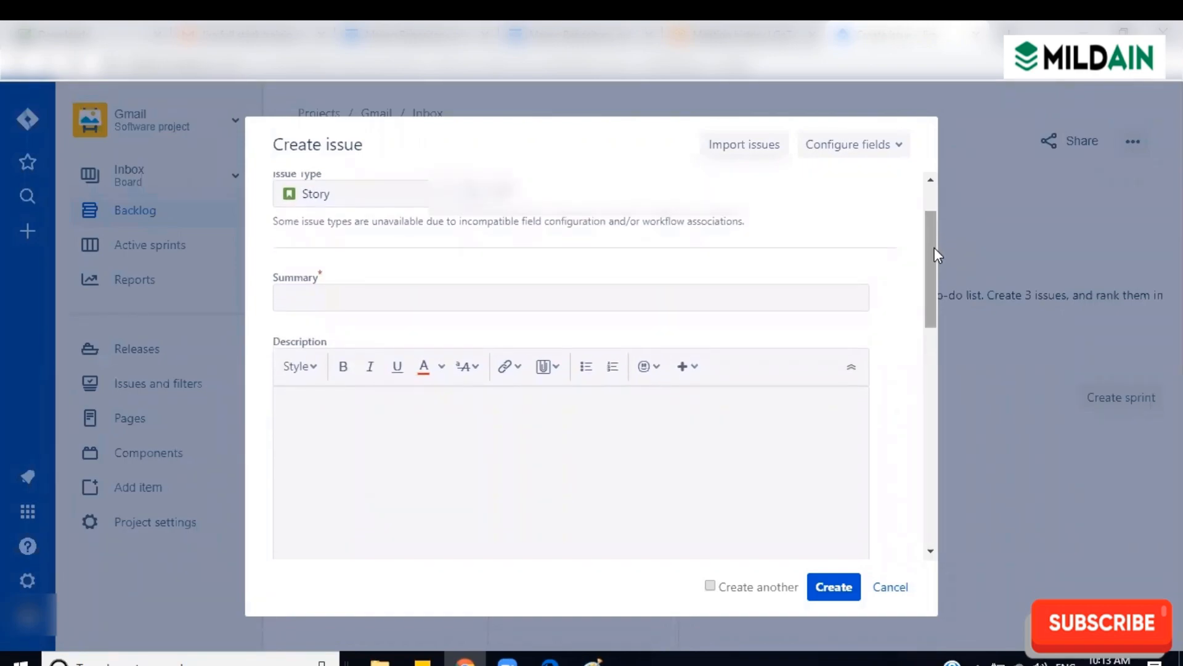
pyautogui.moveTo(930, 258); pyautogui.dragTo(927, 215)
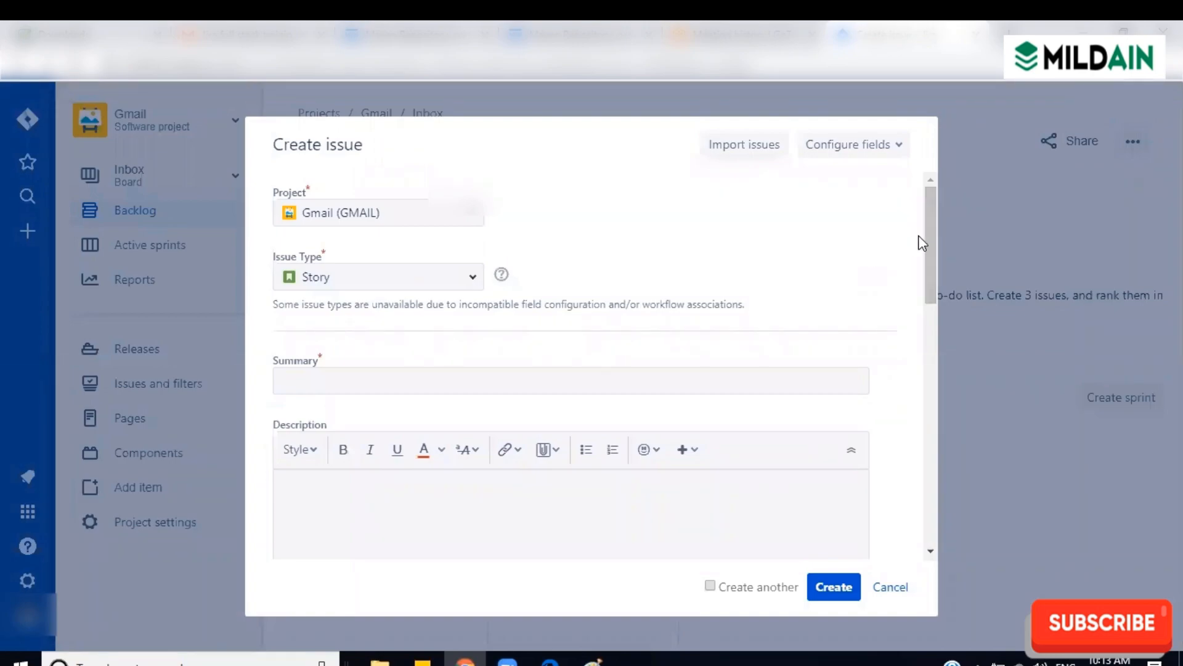
pyautogui.moveTo(929, 235)
pyautogui.mouseDown()
pyautogui.moveTo(935, 299)
pyautogui.moveTo(917, 236)
pyautogui.mouseUp()
pyautogui.click(440, 380)
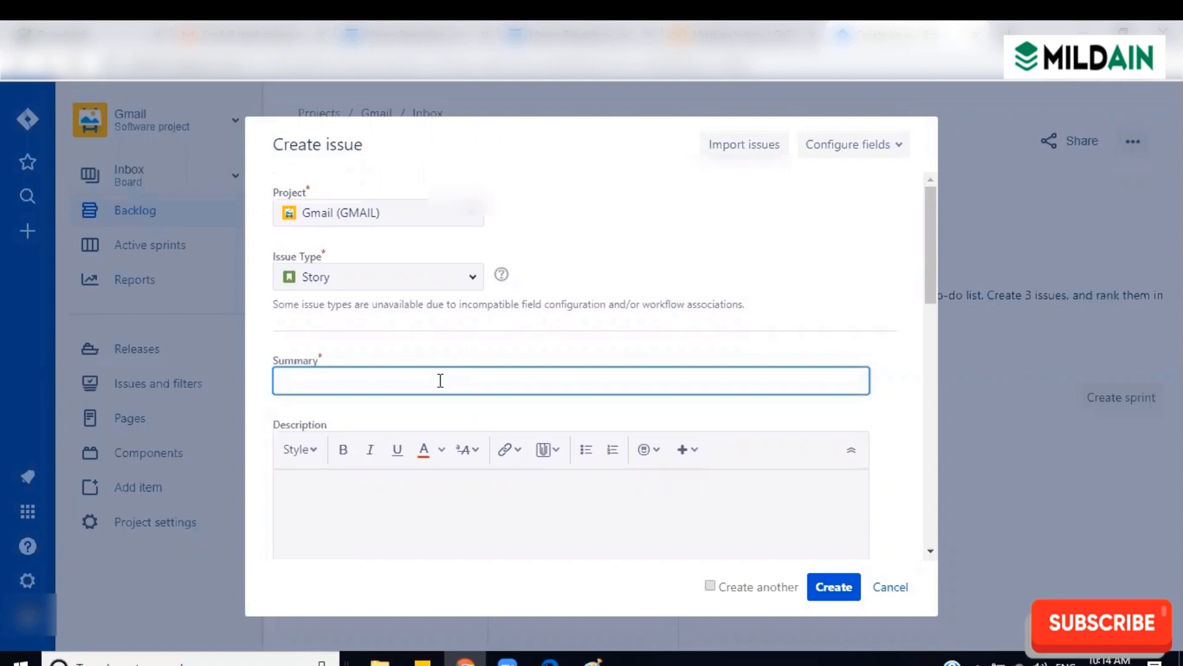
pyautogui.write('ComposeAndSe')
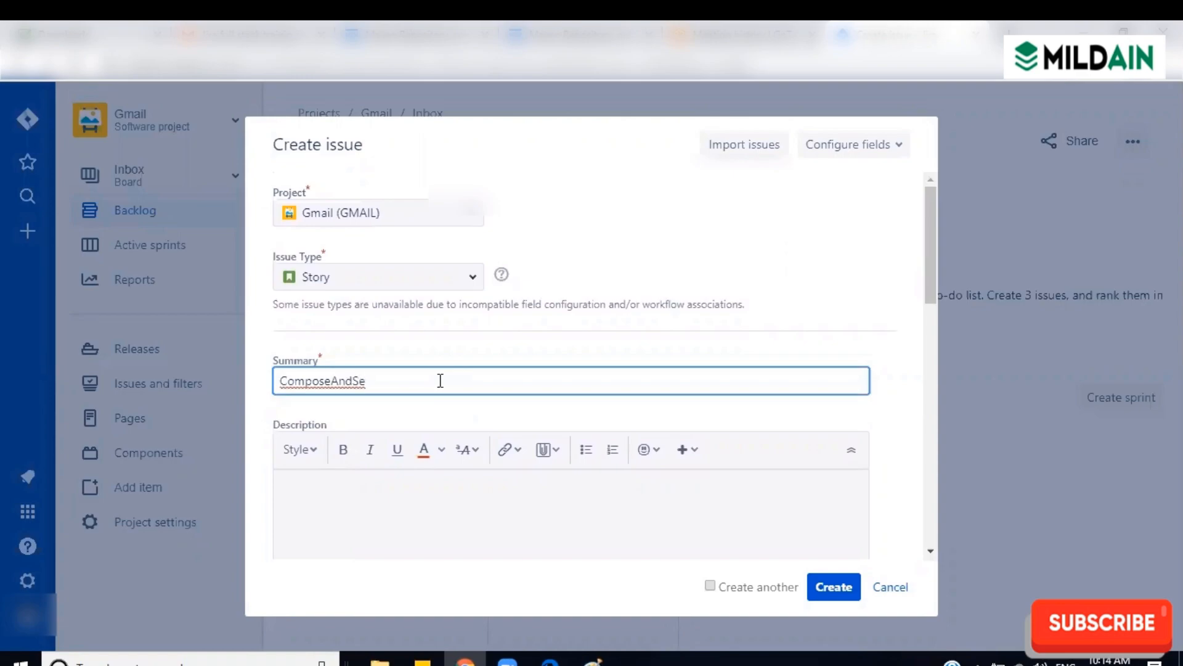
pyautogui.write('ndAnEmail')
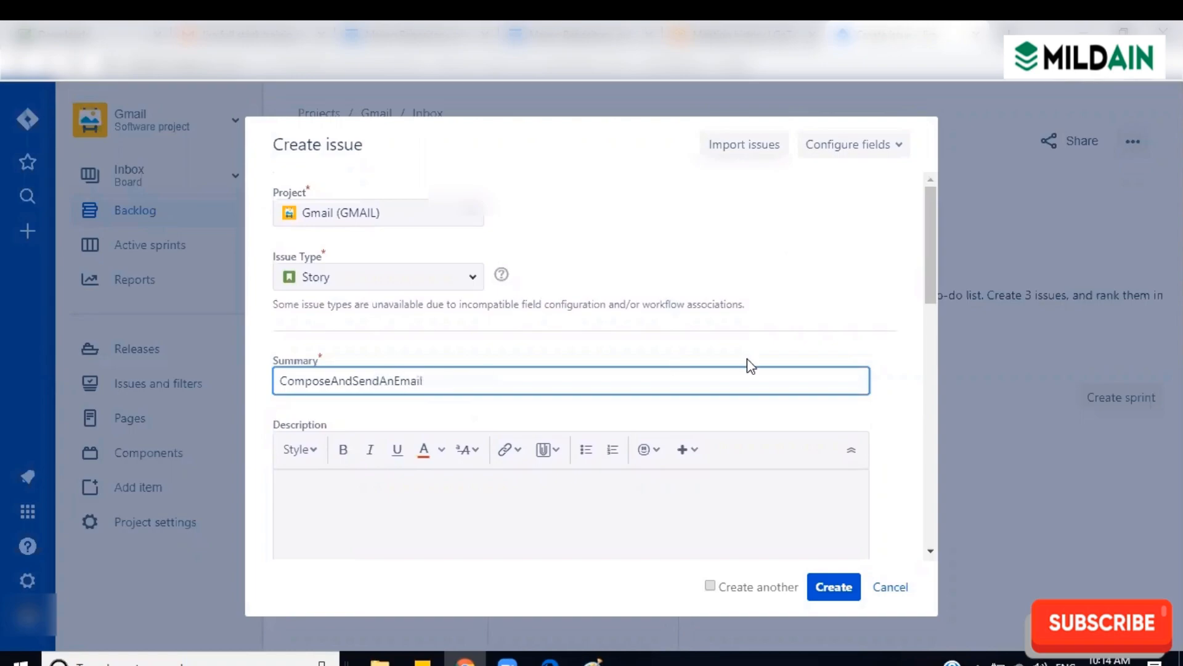
# Step: Enter the story description "As a Logged in user i have to compose and send an email to another mail id."
pyautogui.moveTo(933, 238); pyautogui.dragTo(936, 271)
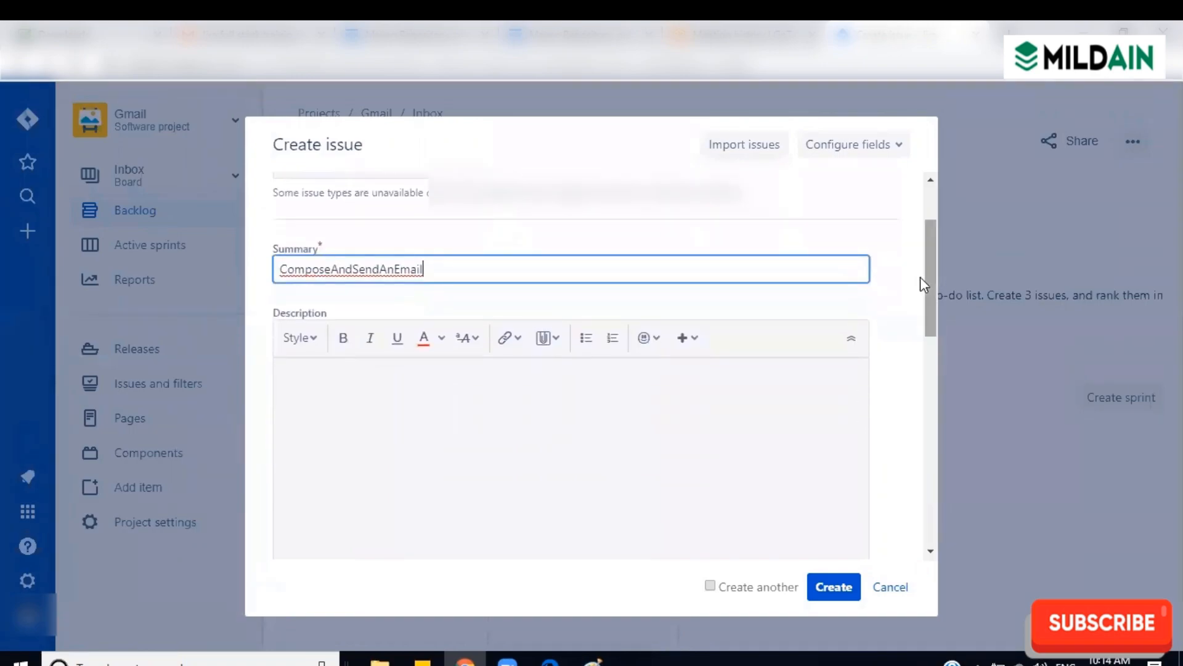
pyautogui.click(518, 453)
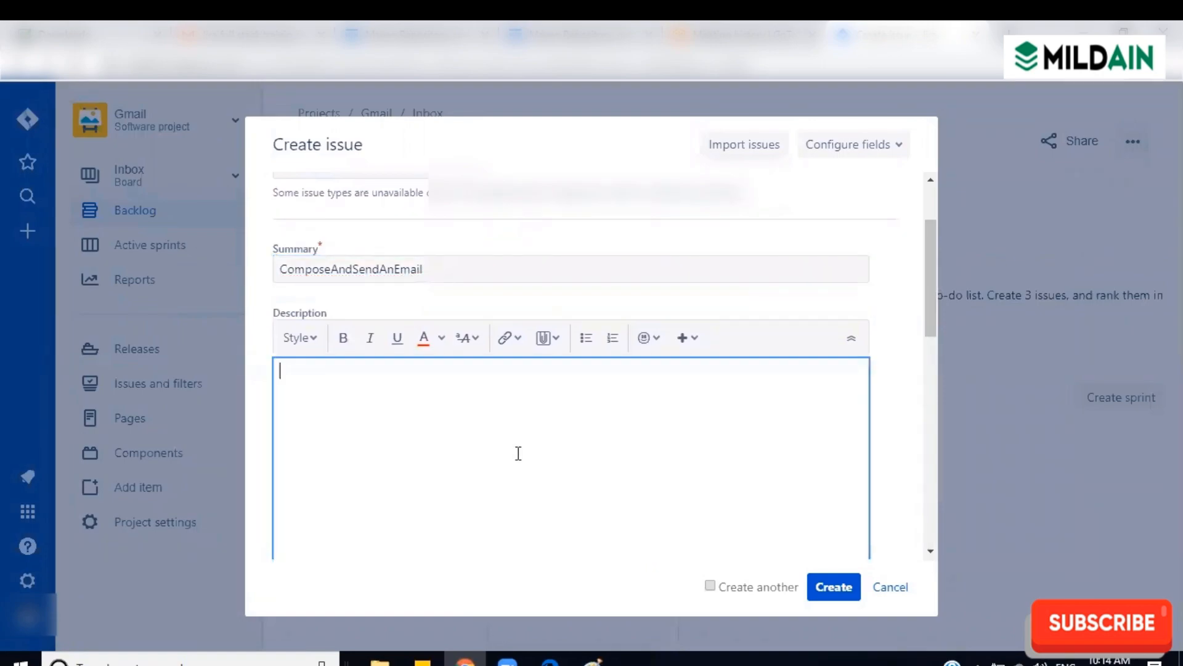
pyautogui.write('Login')
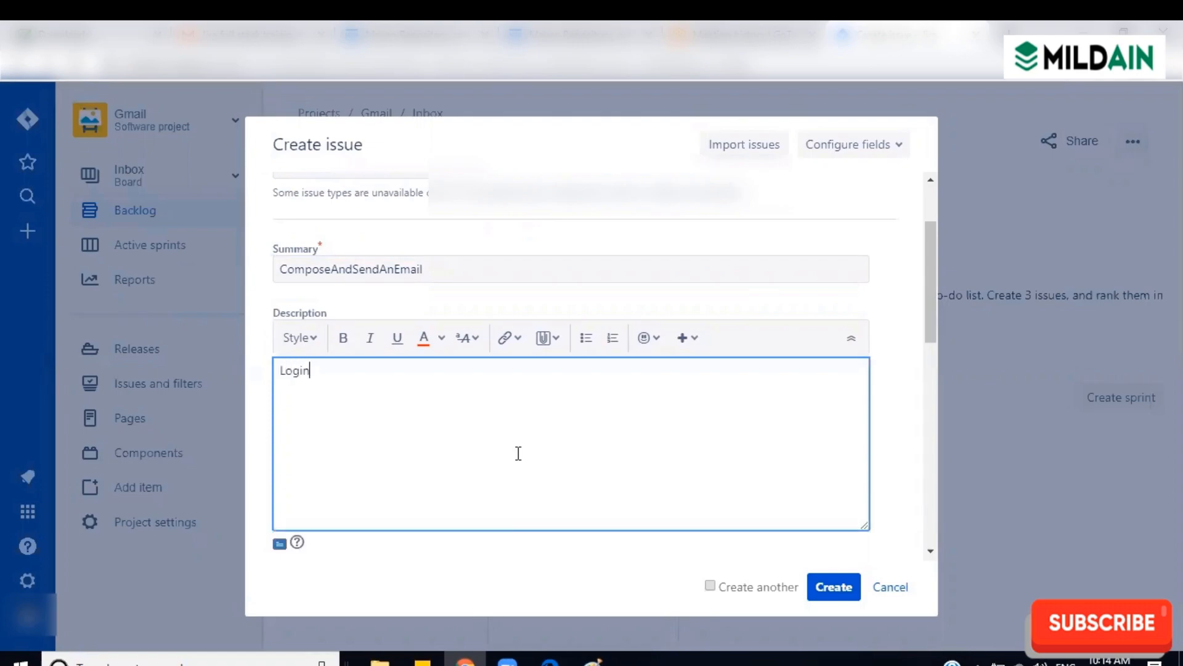
pyautogui.press('BackSpace')
pyautogui.press('BackSpace')
pyautogui.press('BackSpace')
pyautogui.press('BackSpace')
pyautogui.press('BackSpace')
pyautogui.write('As a Logged')
pyautogui.write('in user i')
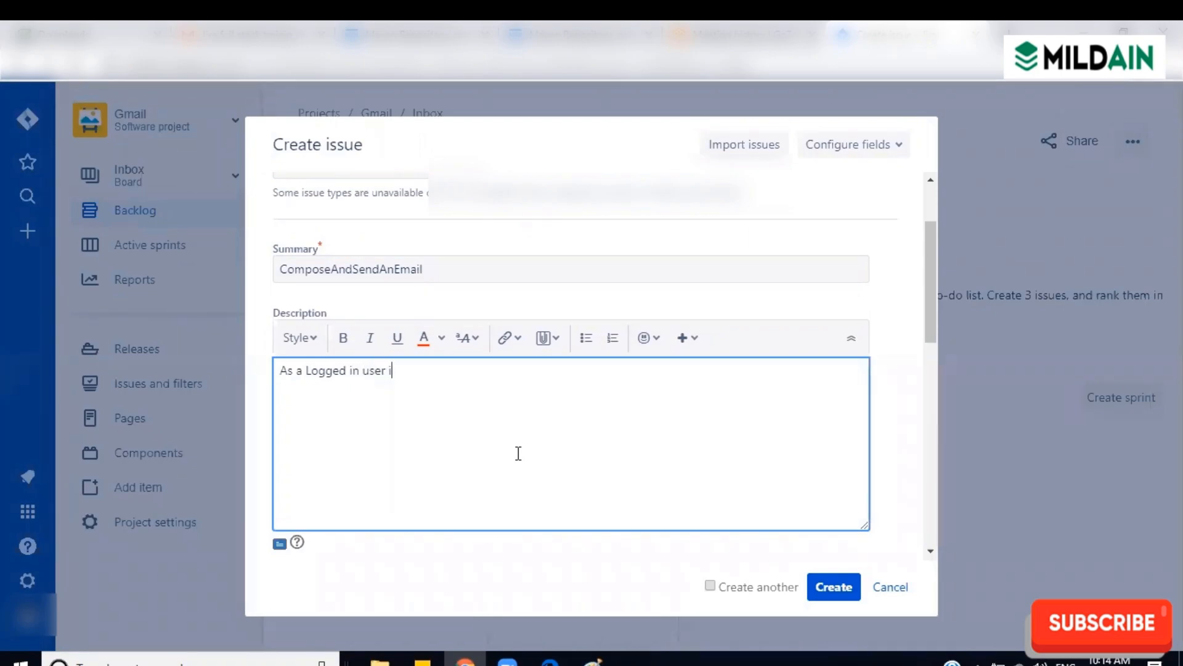
pyautogui.write(' have to compose and send')
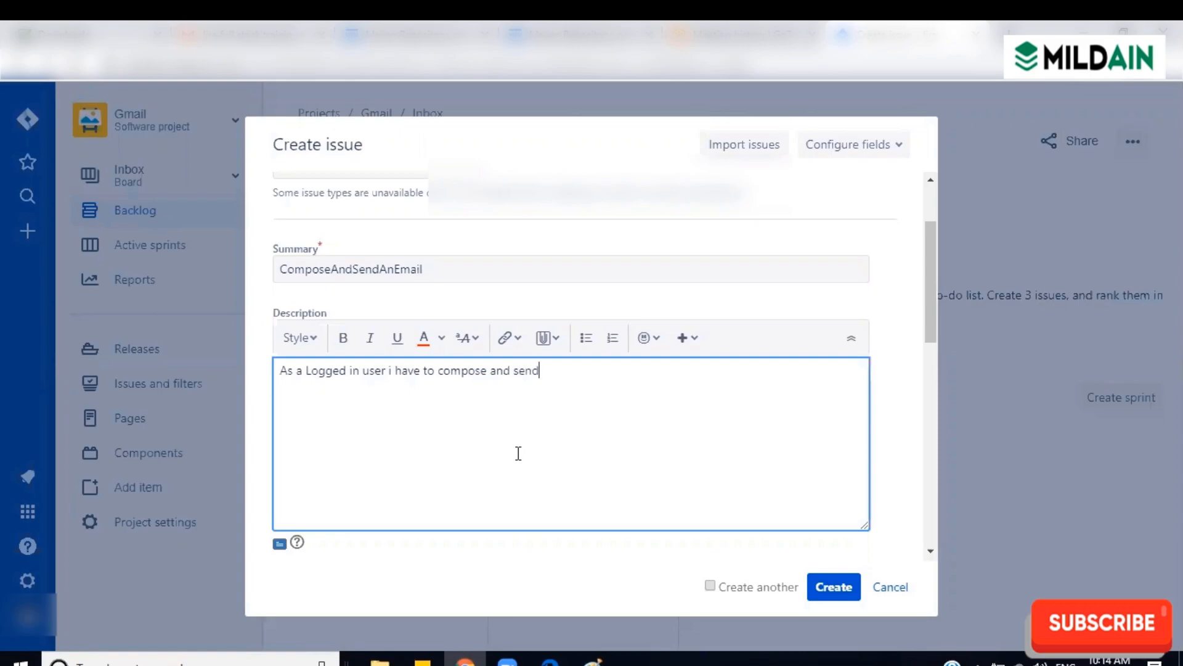
pyautogui.write(' an email to other')
pyautogui.press('BackSpace')
pyautogui.press('BackSpace')
pyautogui.press('BackSpace')
pyautogui.write('another mail i')
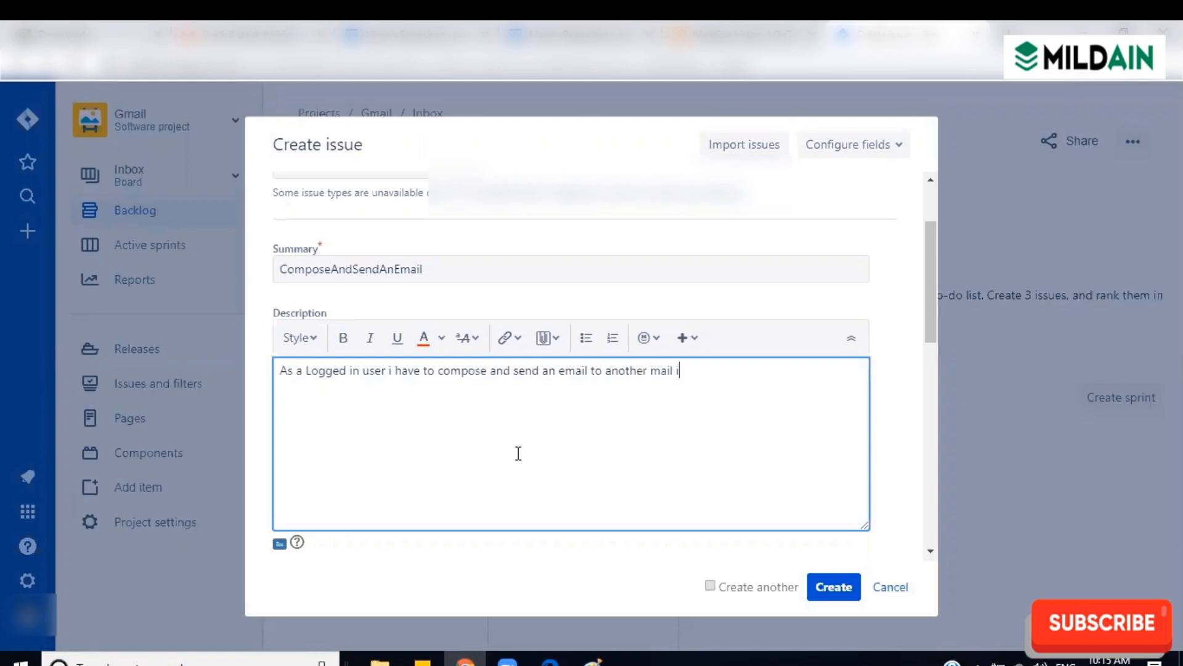
pyautogui.write('d.')
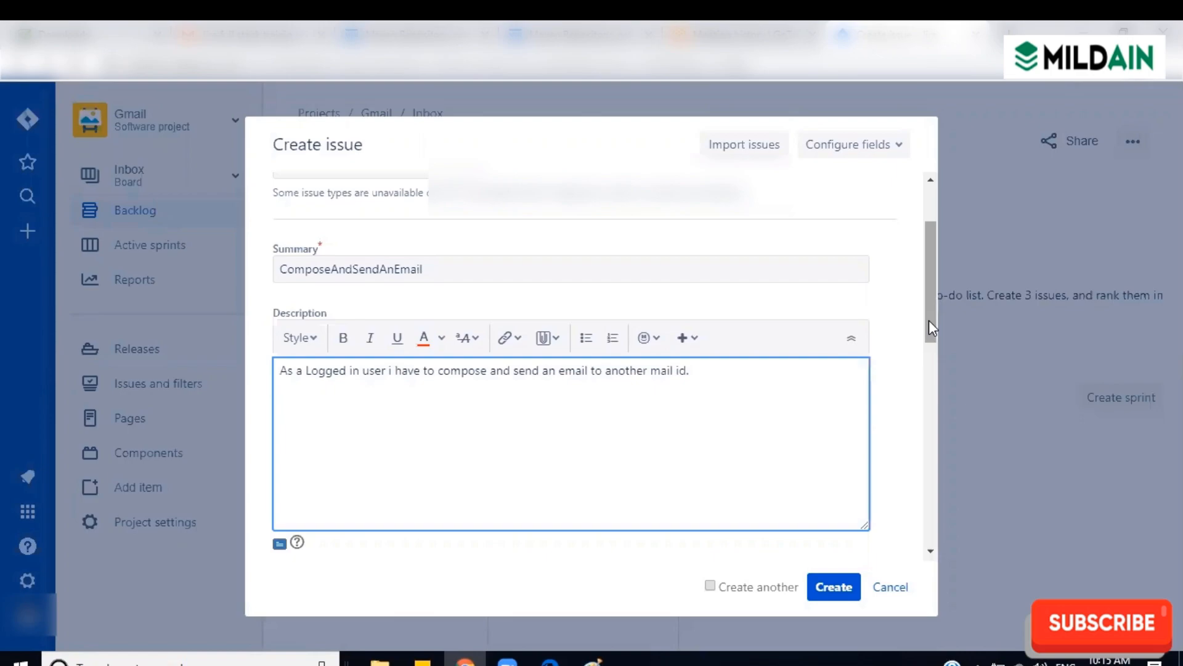
# Step: Set the story's Fix versions to the unreleased version 1.0
pyautogui.moveTo(929, 320); pyautogui.dragTo(827, 401)
pyautogui.click(691, 374)
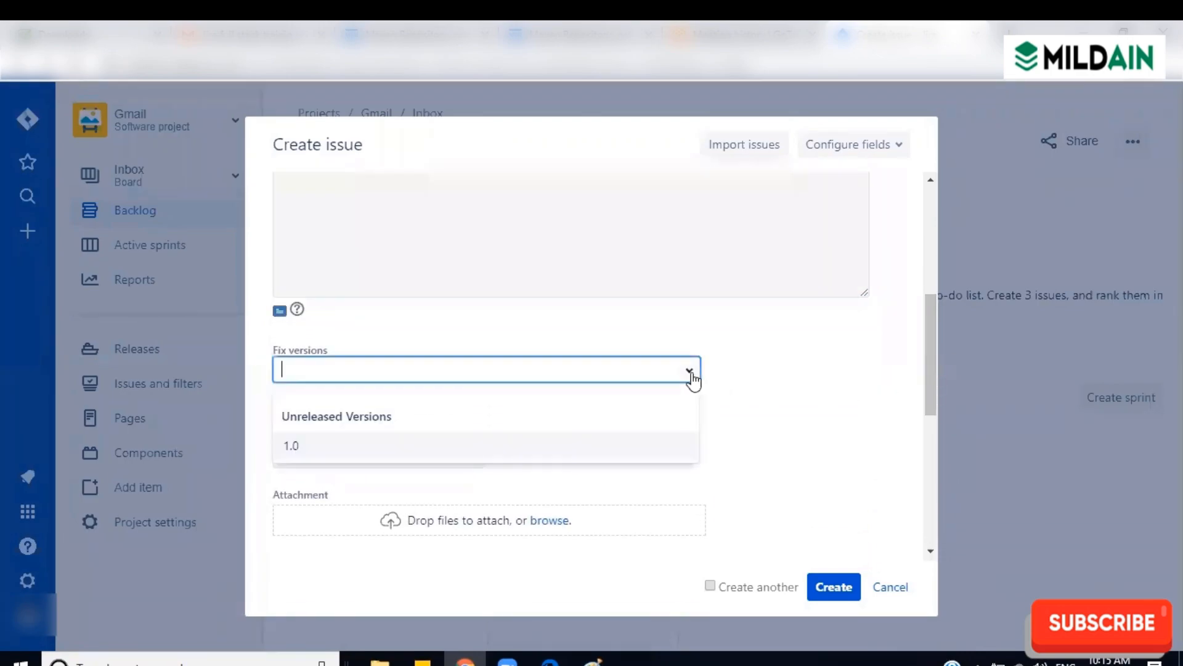
pyautogui.click(293, 447)
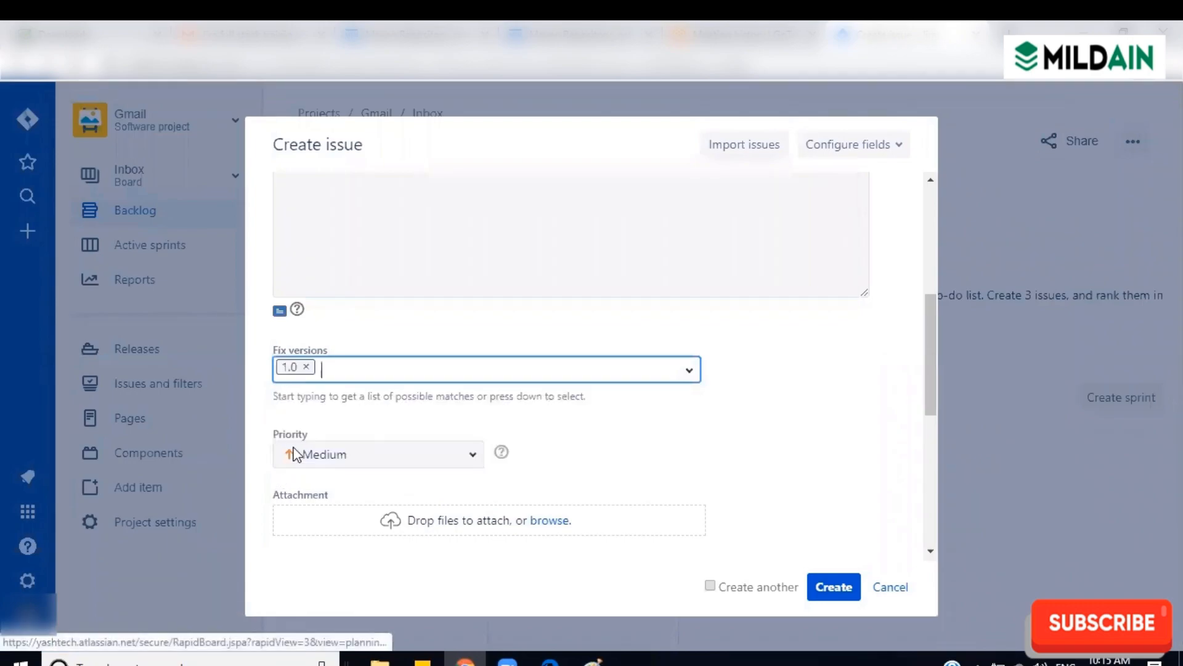
# Step: Set the new story's priority to High
pyautogui.click(809, 363)
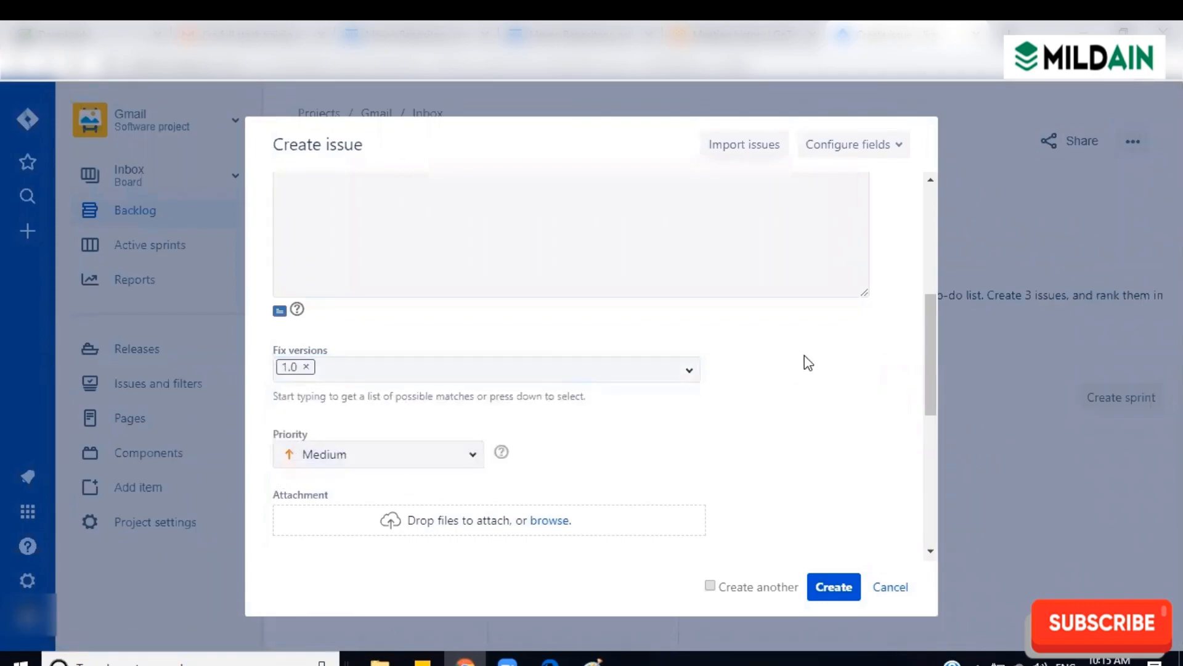
pyautogui.scroll(-2, 930, 388)
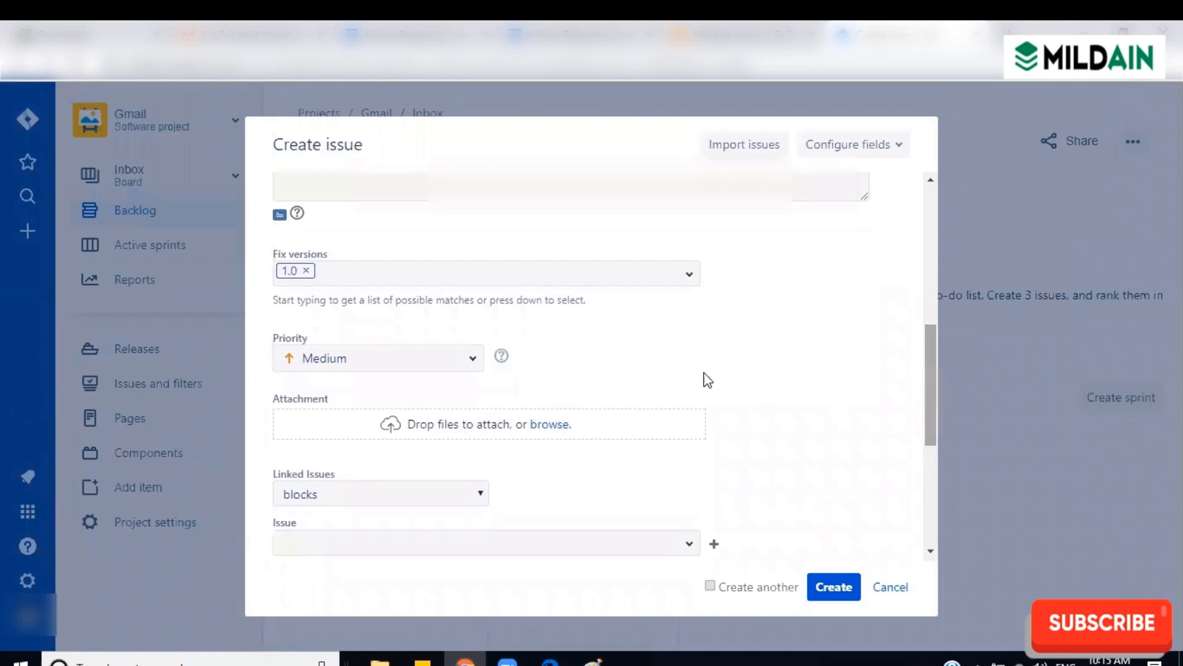
pyautogui.click(477, 366)
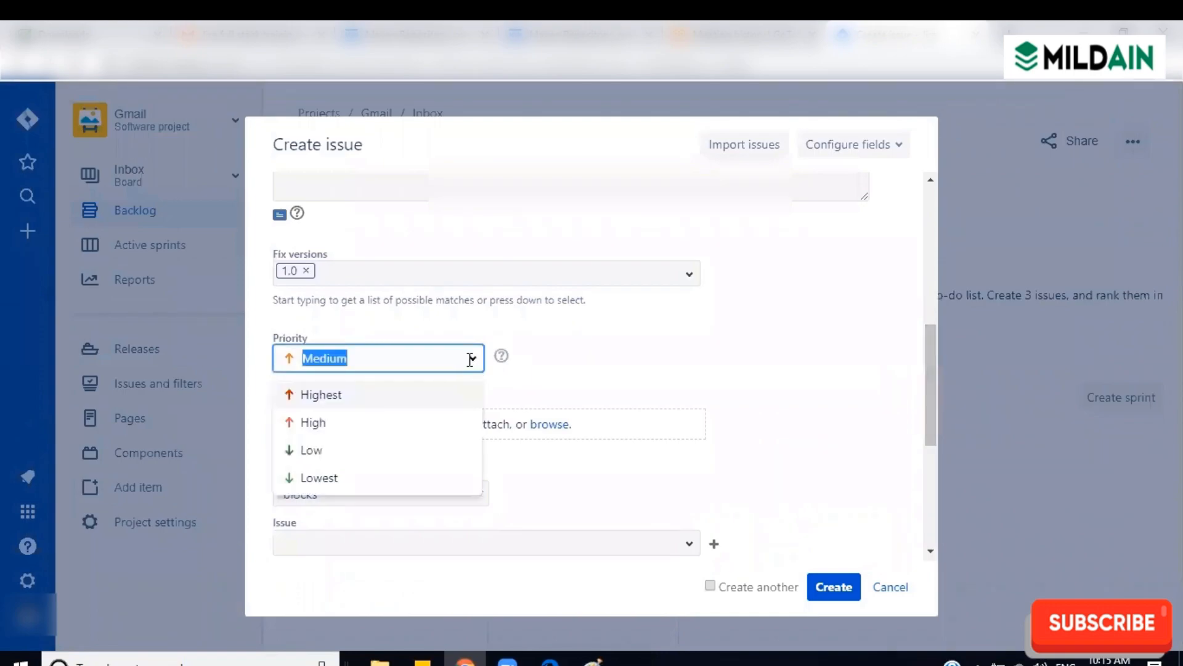
pyautogui.click(331, 425)
pyautogui.click(618, 354)
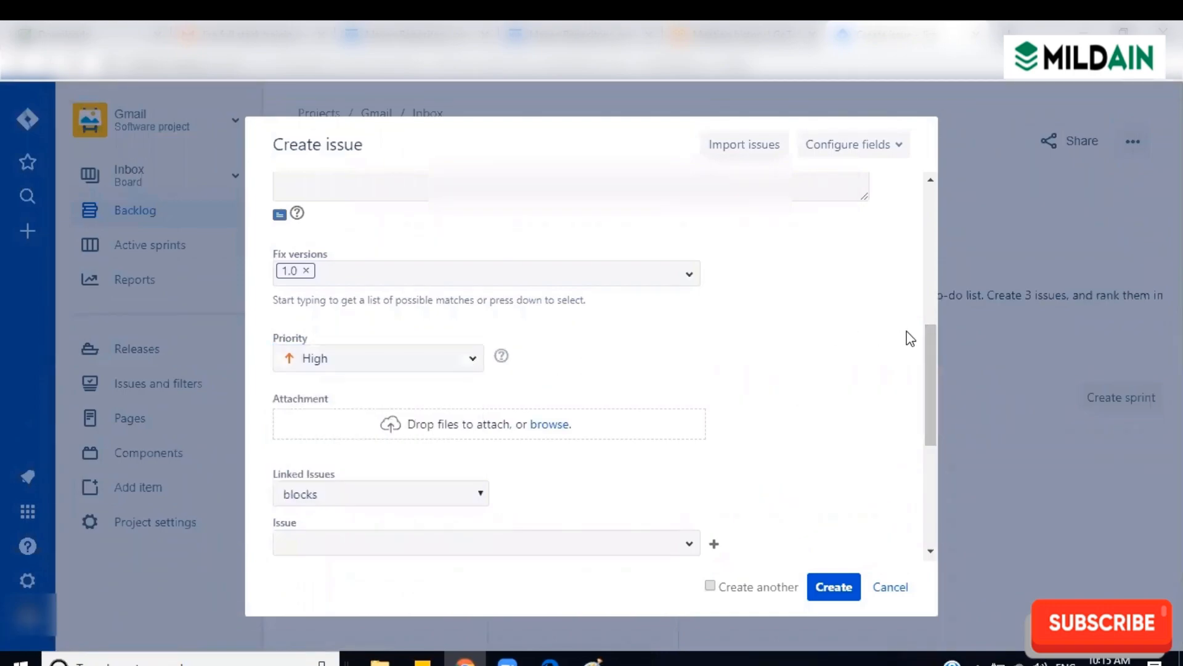
# Step: Link the story to issue SC-1, Add New External Contact, with the link type "is blocked by"
pyautogui.moveTo(931, 346); pyautogui.dragTo(934, 369)
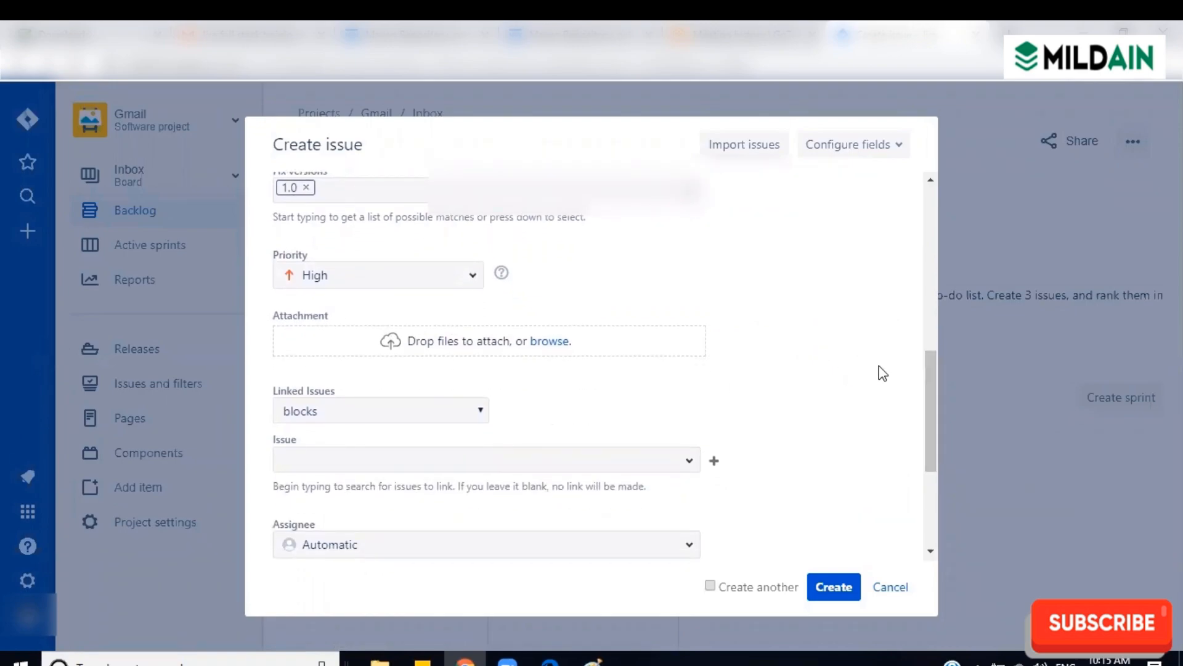
pyautogui.moveTo(930, 384); pyautogui.dragTo(931, 433)
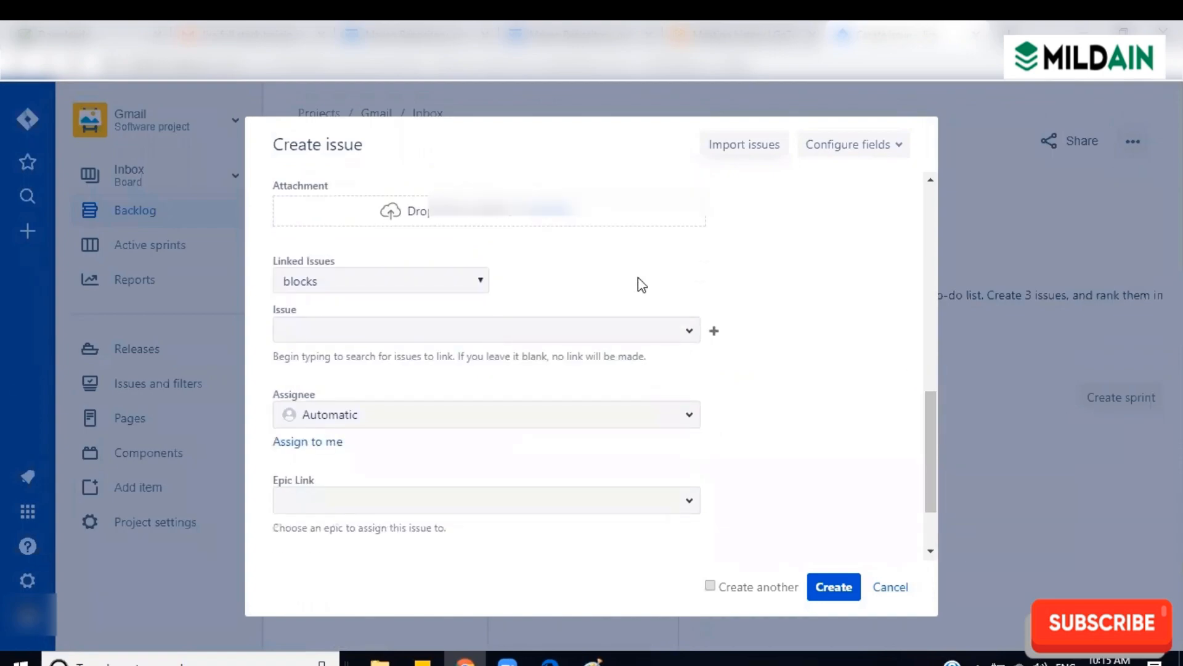
pyautogui.click(482, 285)
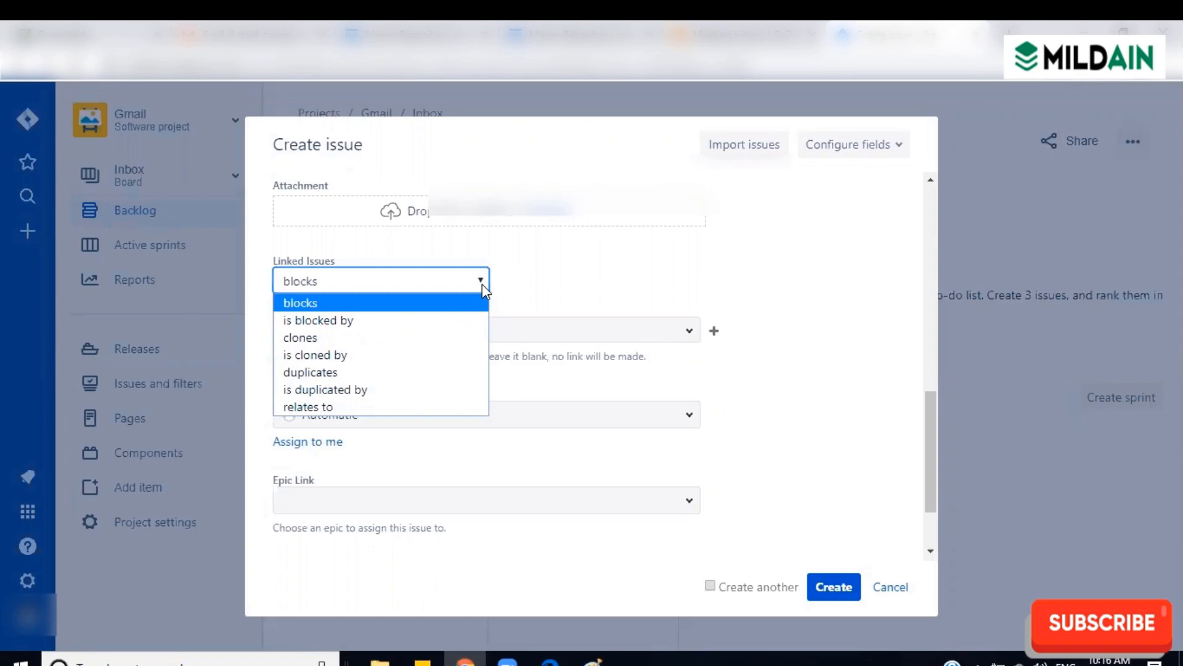
pyautogui.click(341, 321)
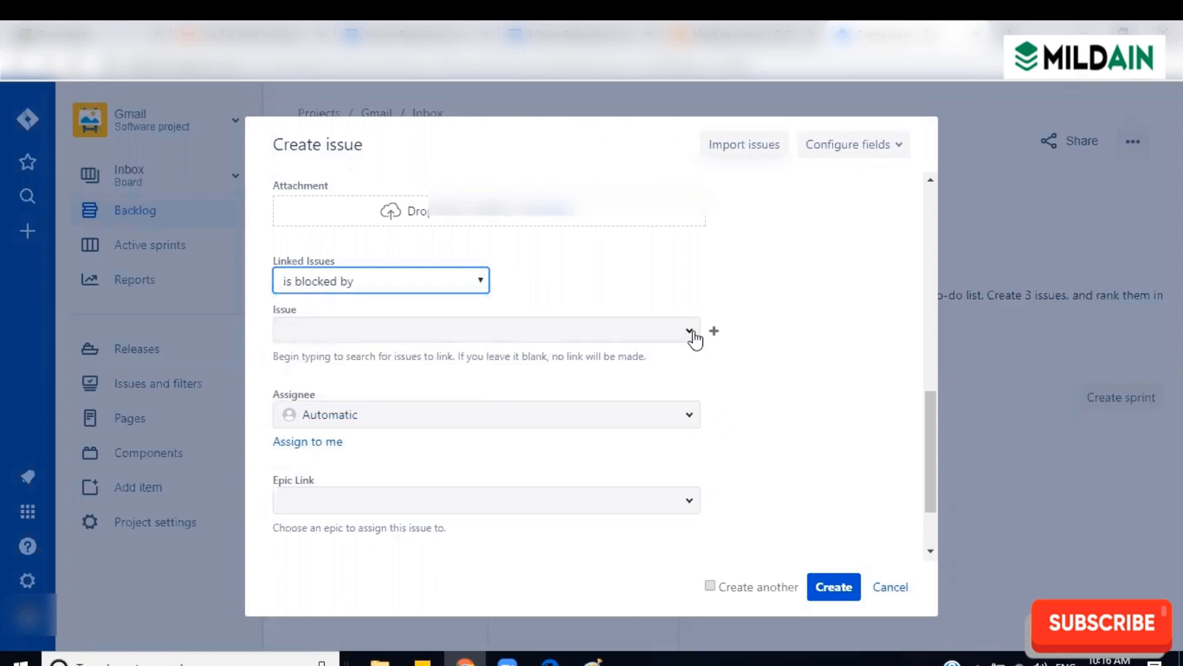
pyautogui.click(690, 333)
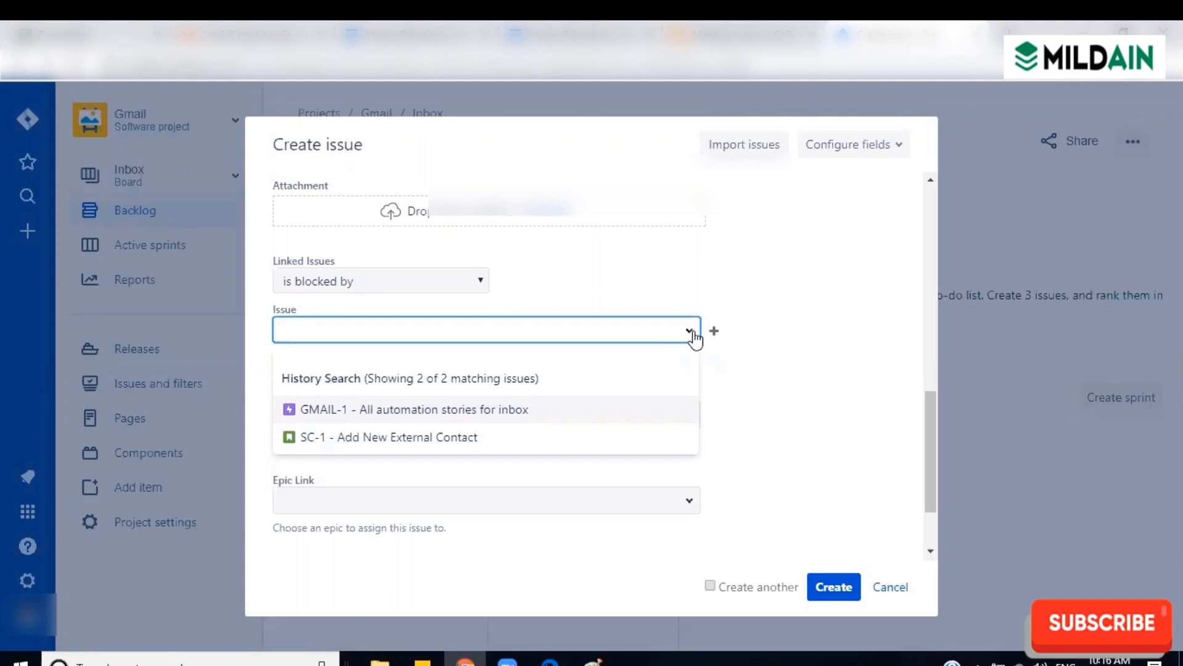
pyautogui.click(378, 438)
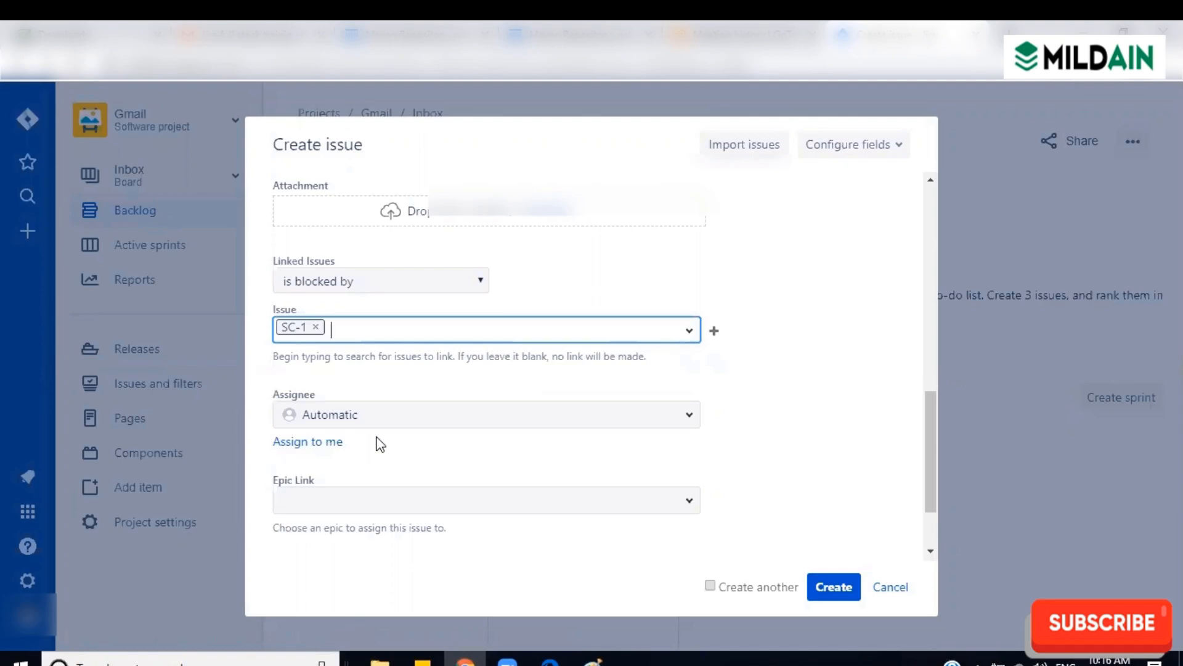
pyautogui.click(479, 281)
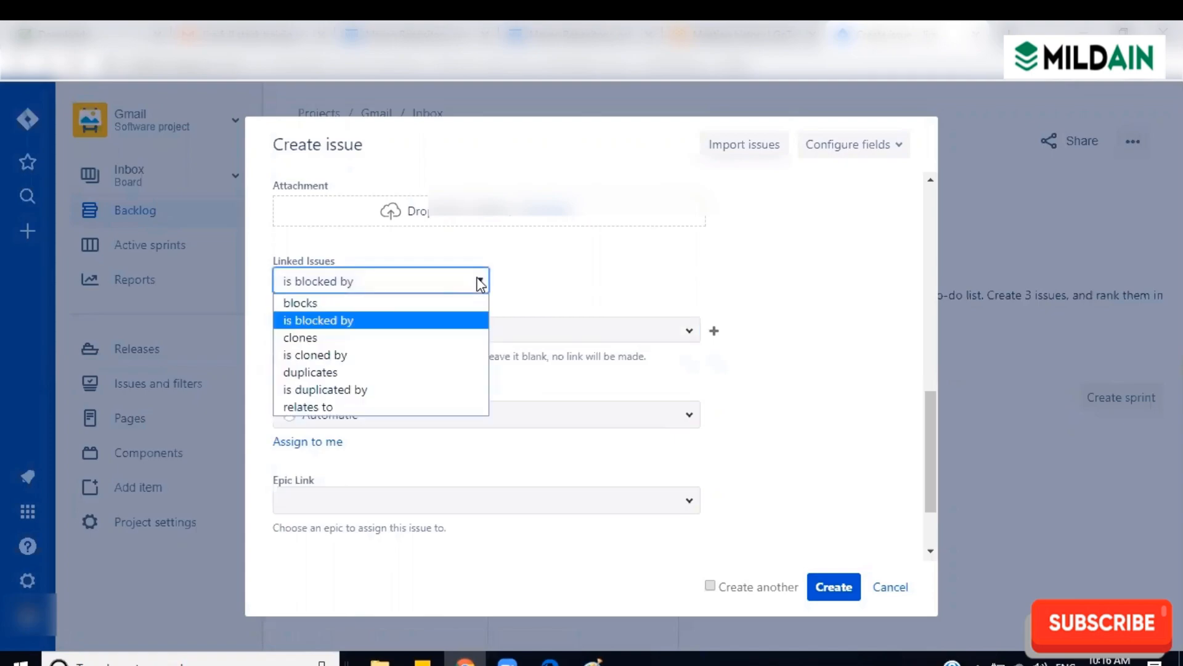
pyautogui.click(590, 265)
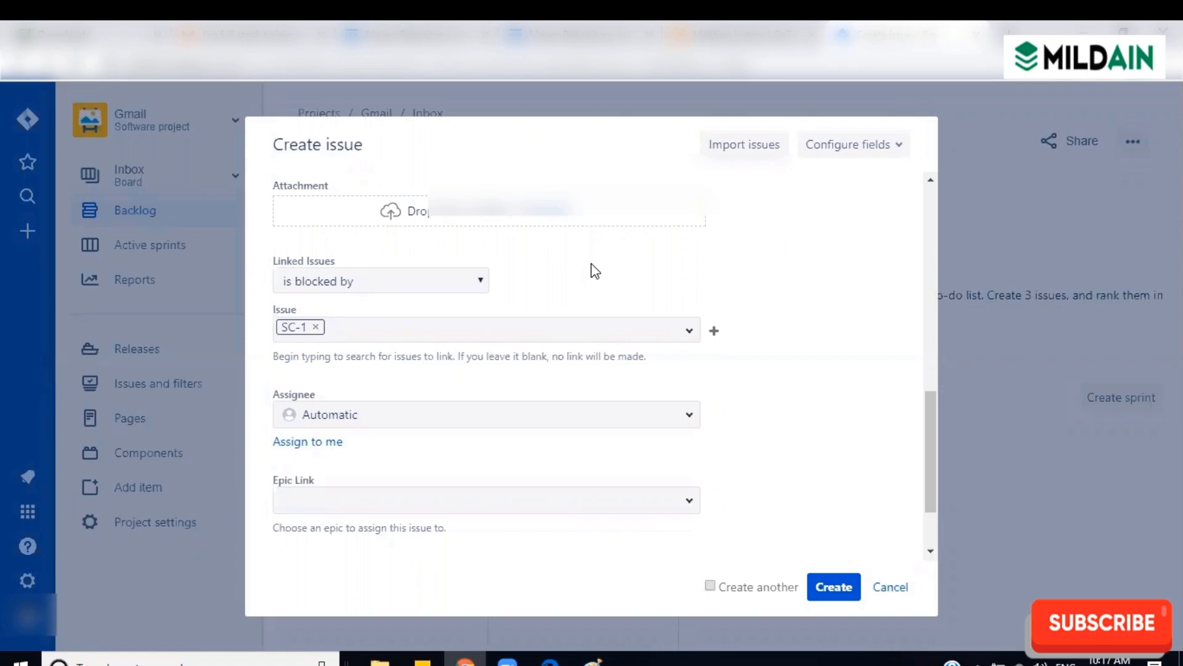
pyautogui.click(481, 282)
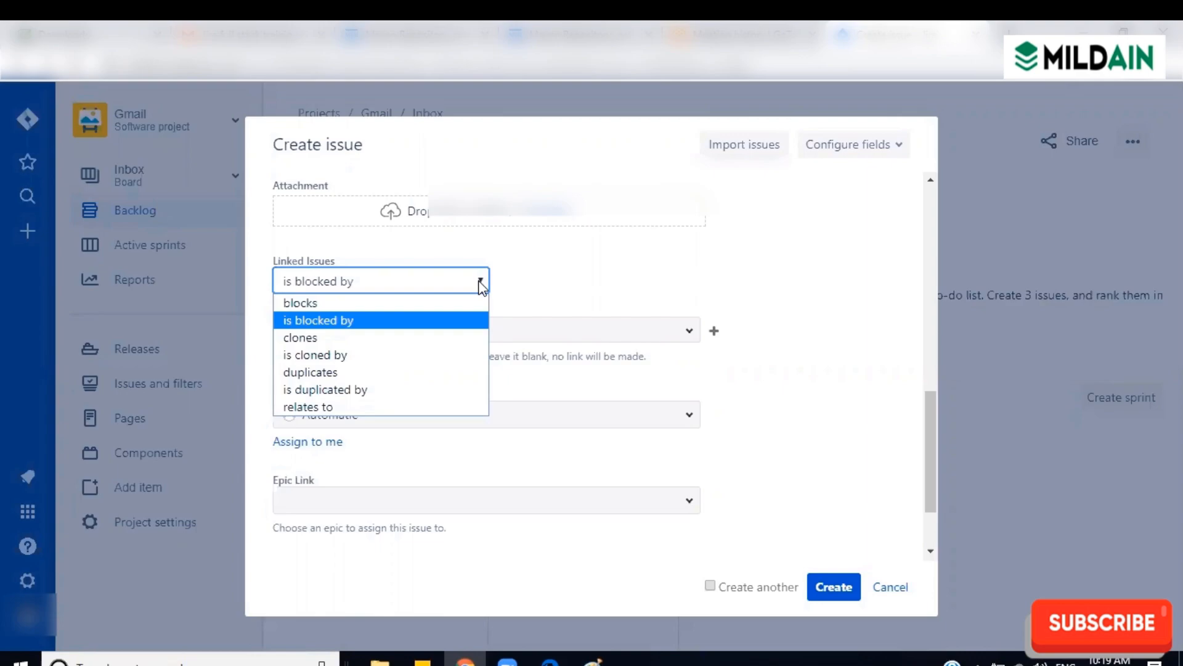
pyautogui.click(545, 288)
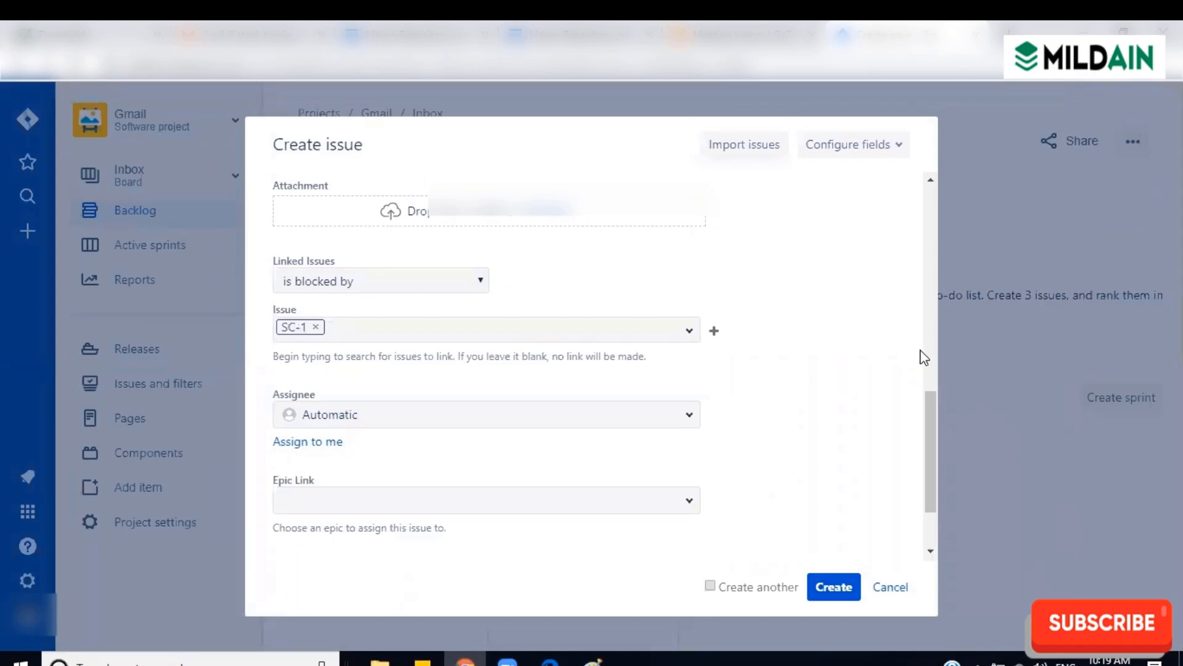
# Step: Set the story's assignee to Unassigned
pyautogui.moveTo(931, 423); pyautogui.dragTo(930, 446)
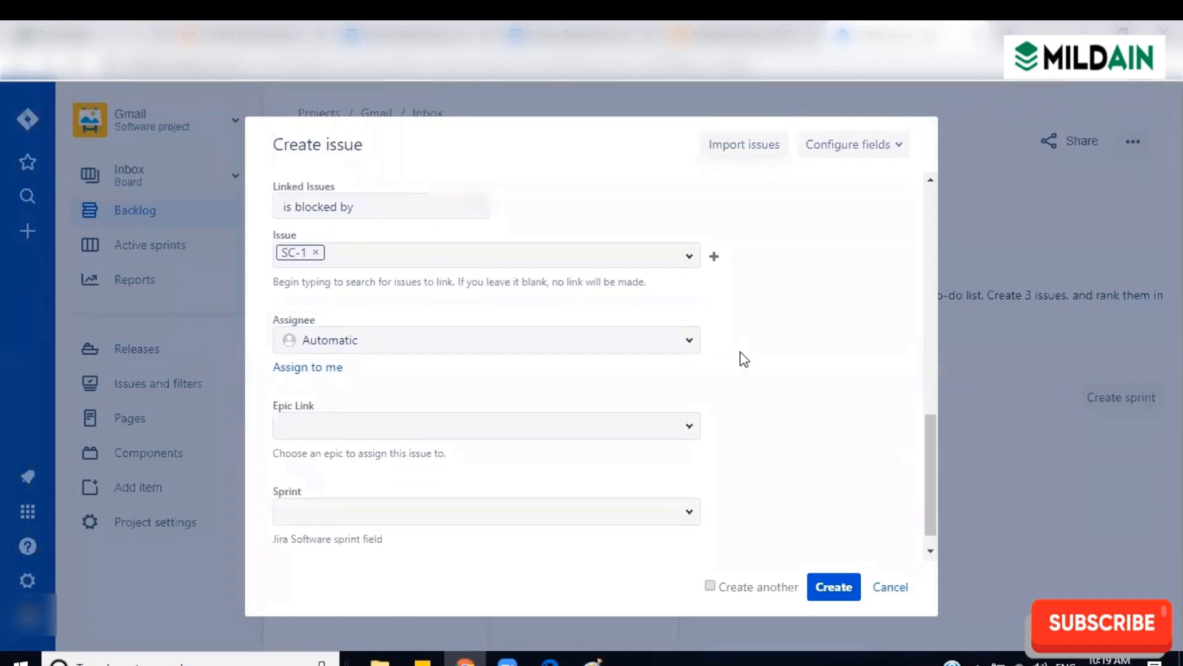
pyautogui.click(688, 345)
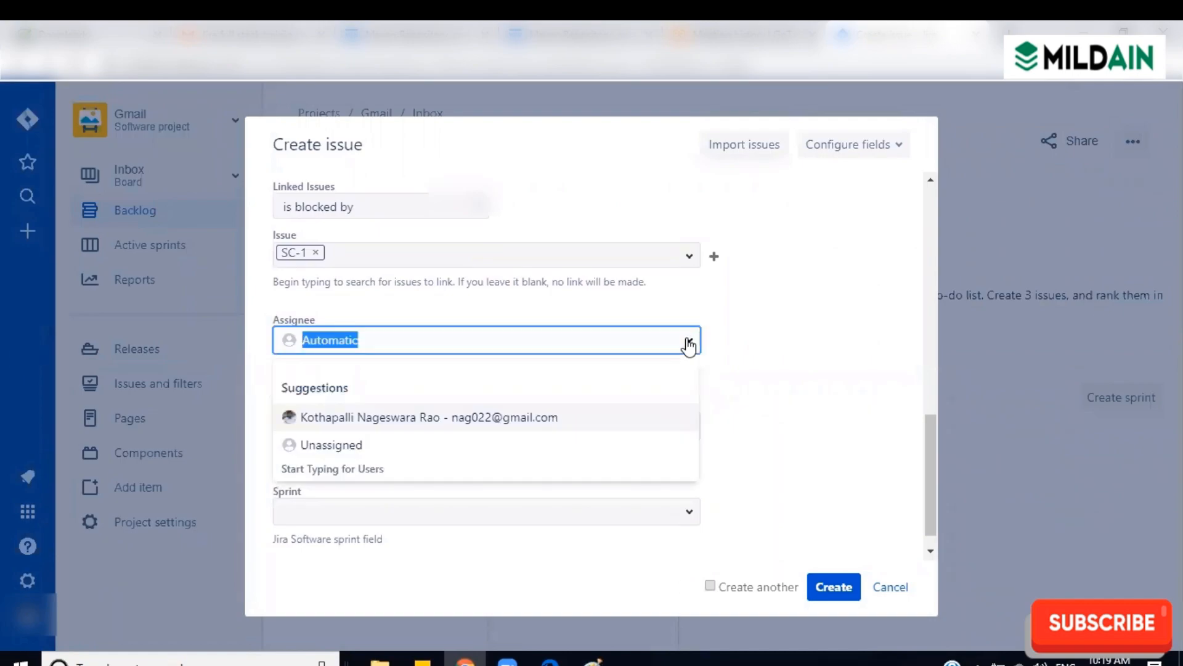
pyautogui.click(769, 322)
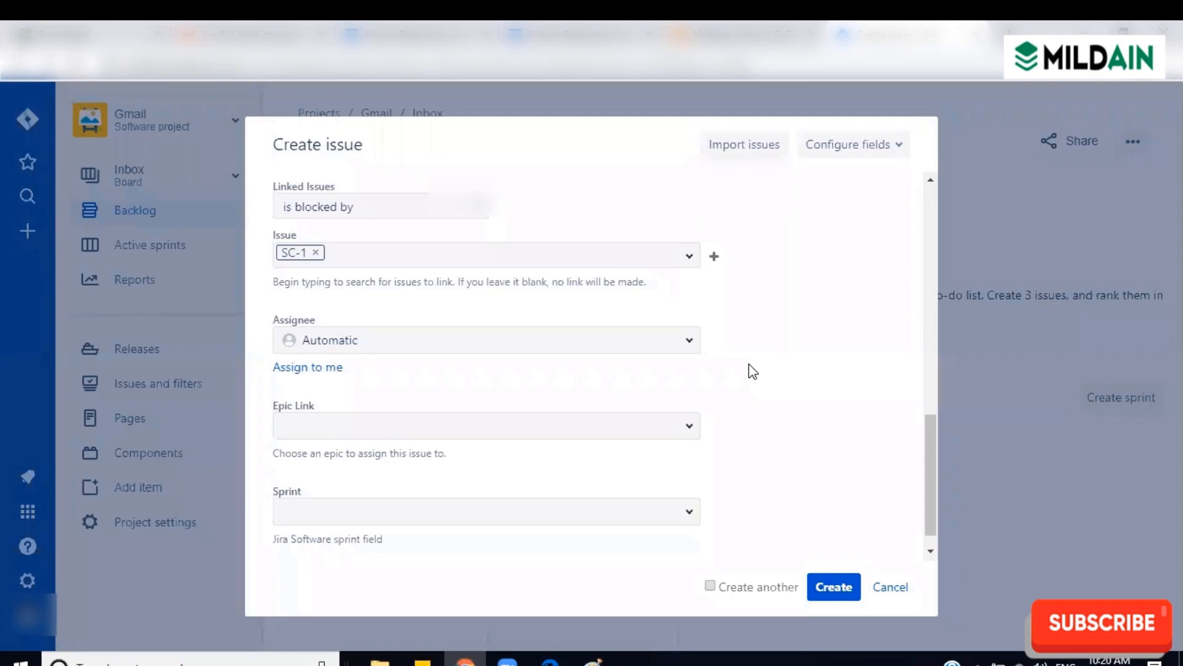
pyautogui.click(689, 346)
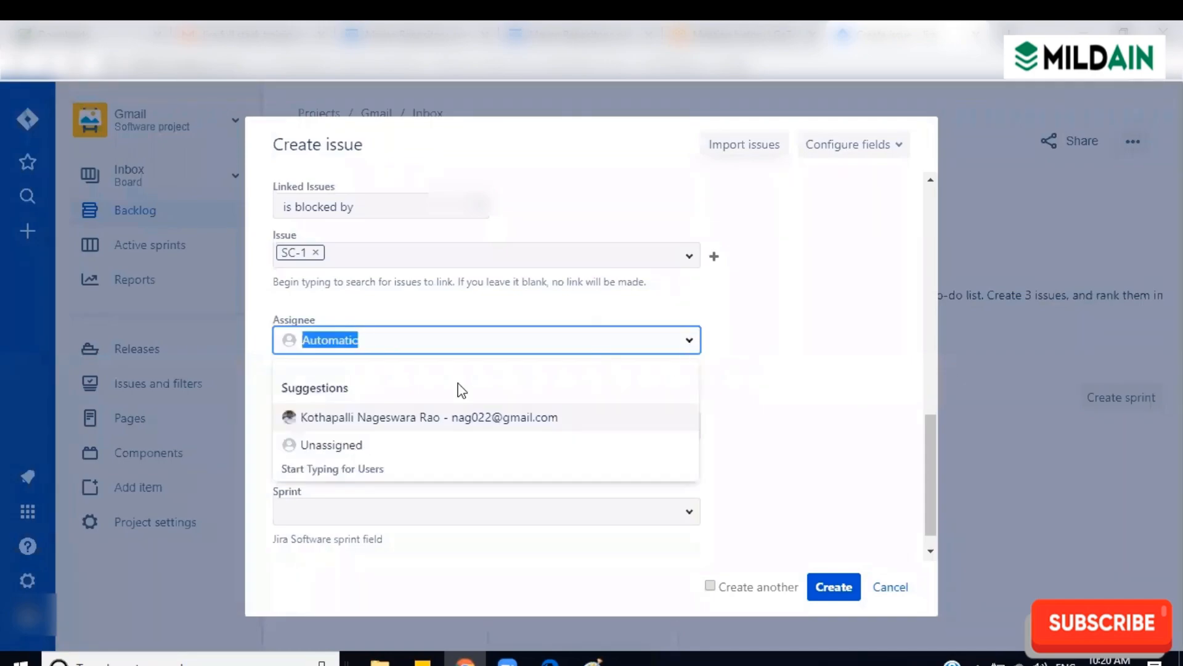
pyautogui.click(335, 445)
pyautogui.click(774, 345)
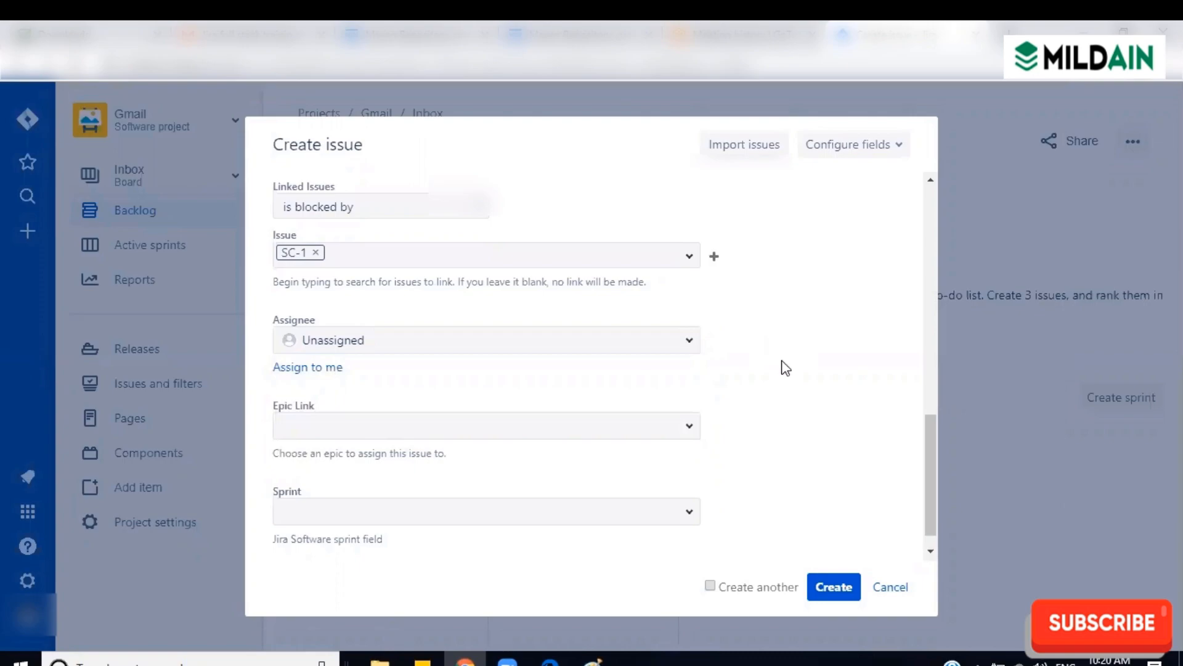
# Step: Link the story to the Automation epic (GMAIL-1)
pyautogui.click(690, 427)
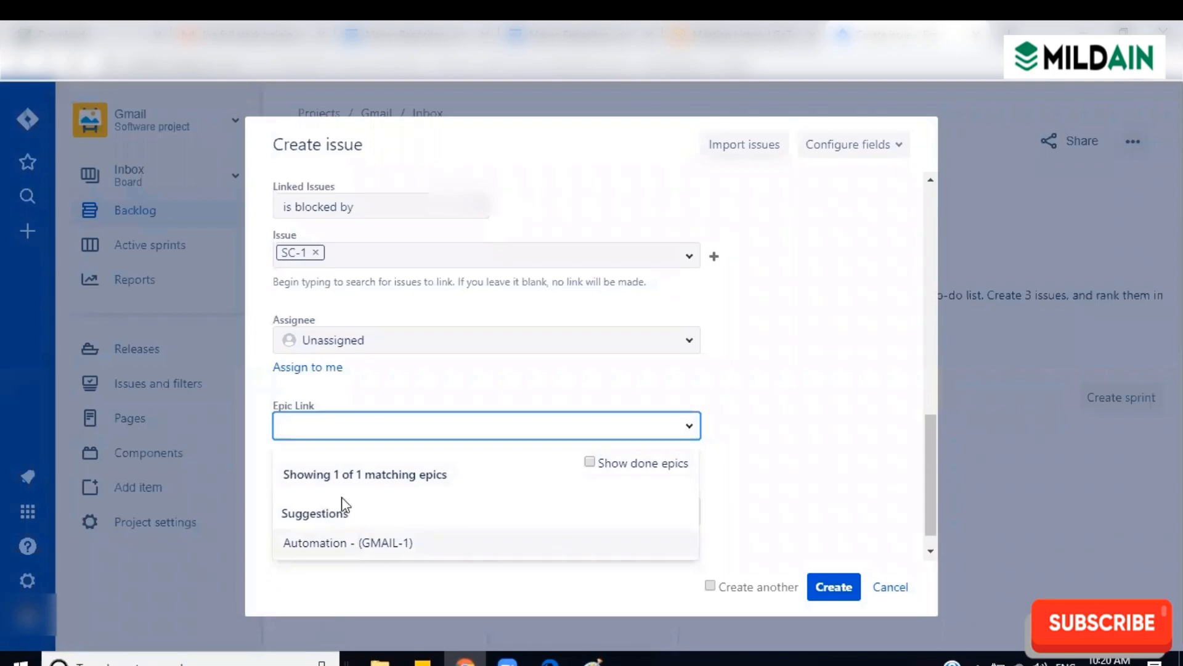
pyautogui.click(309, 544)
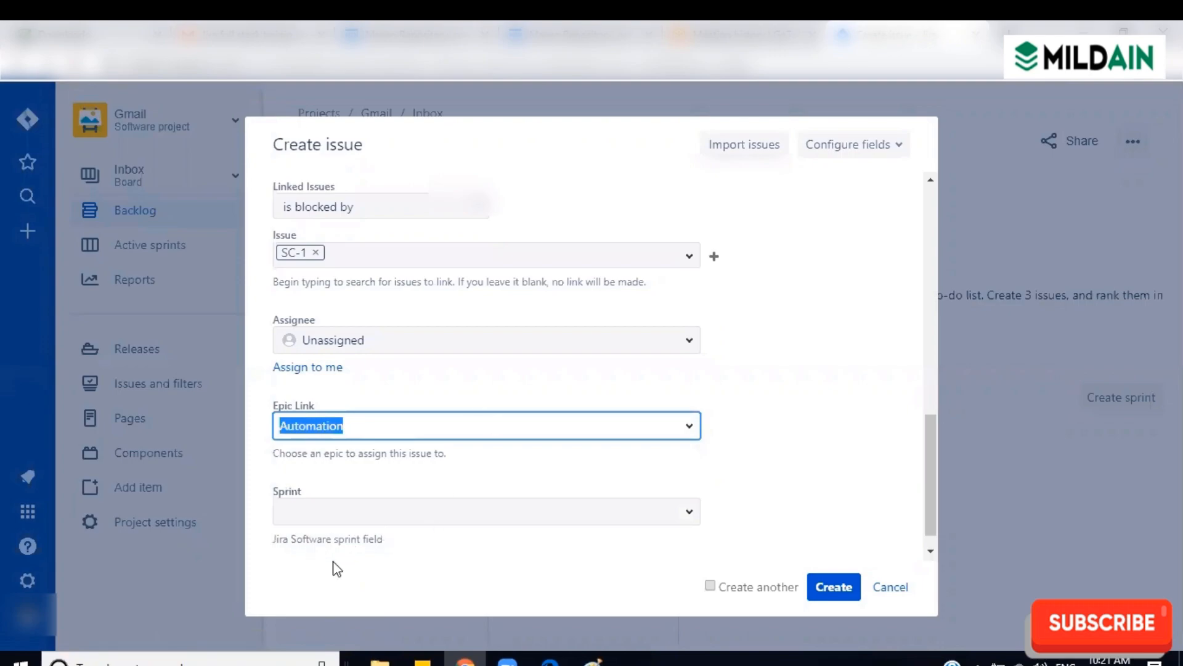
pyautogui.click(360, 608)
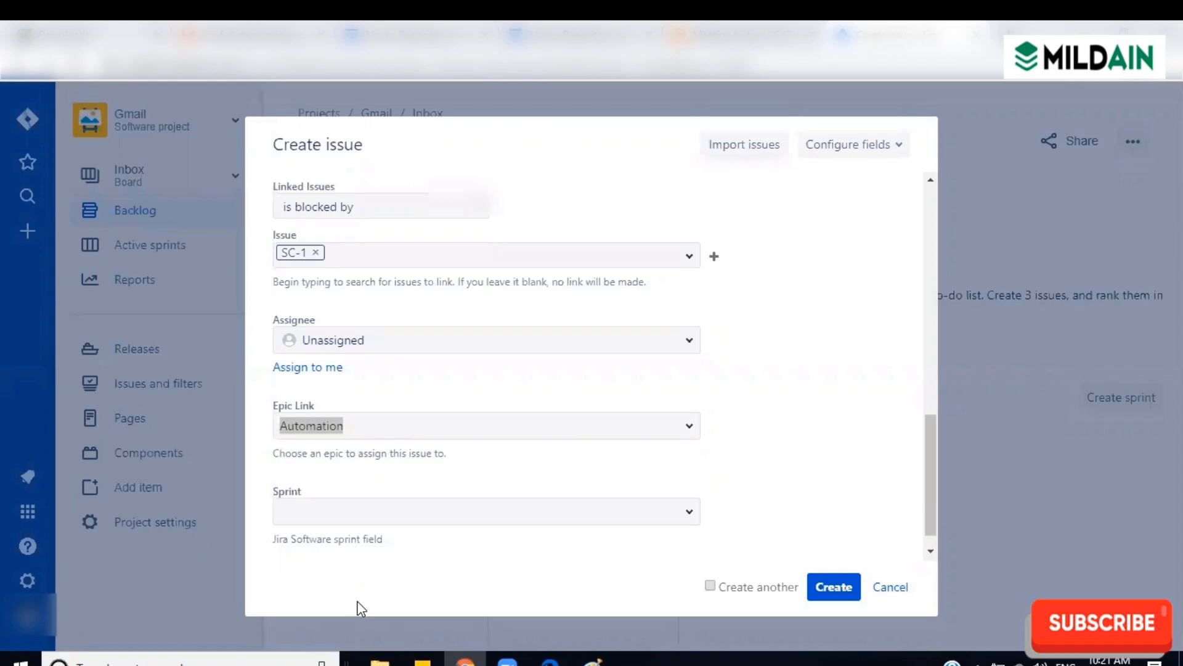
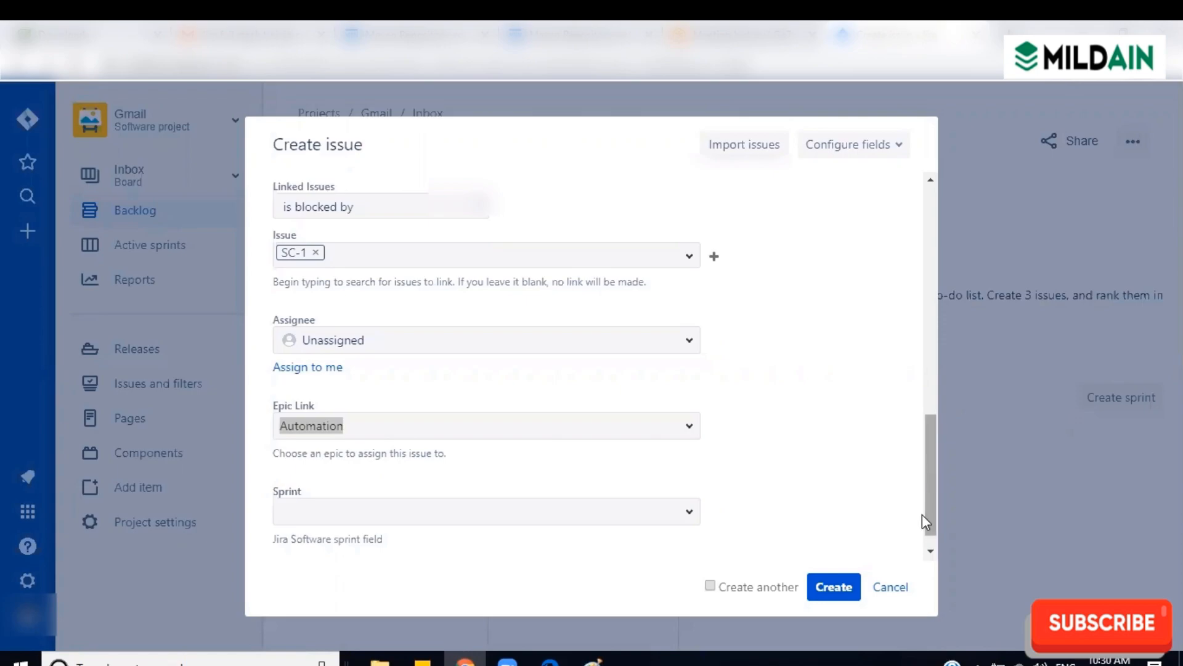
pyautogui.click(931, 554)
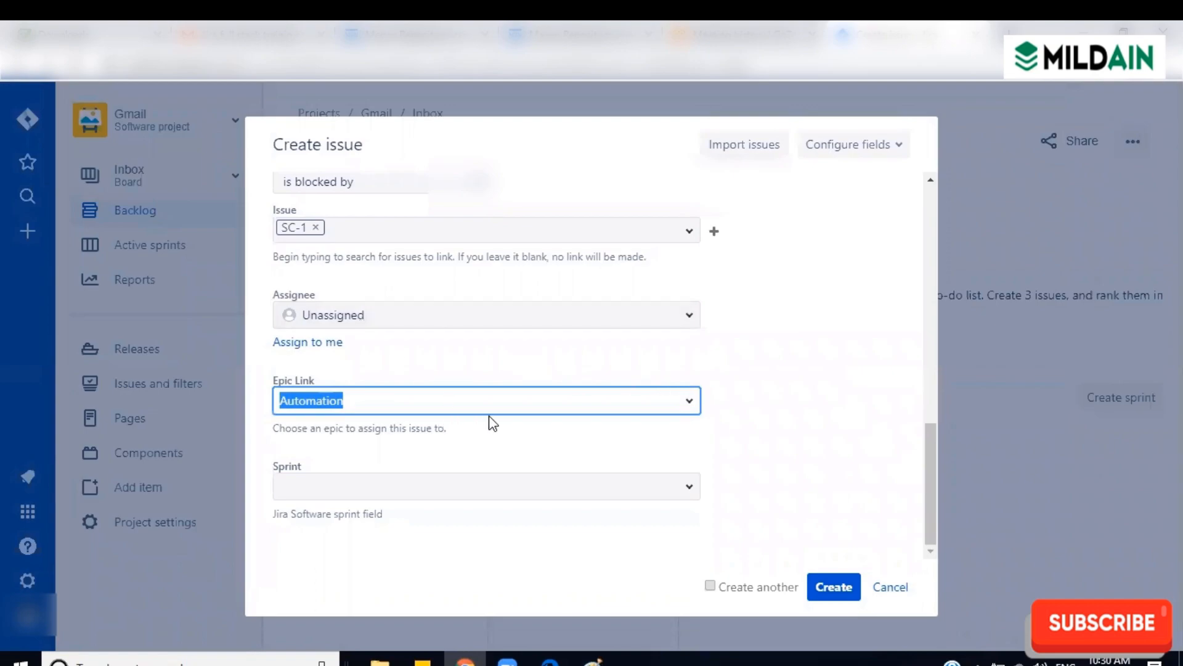
pyautogui.click(526, 449)
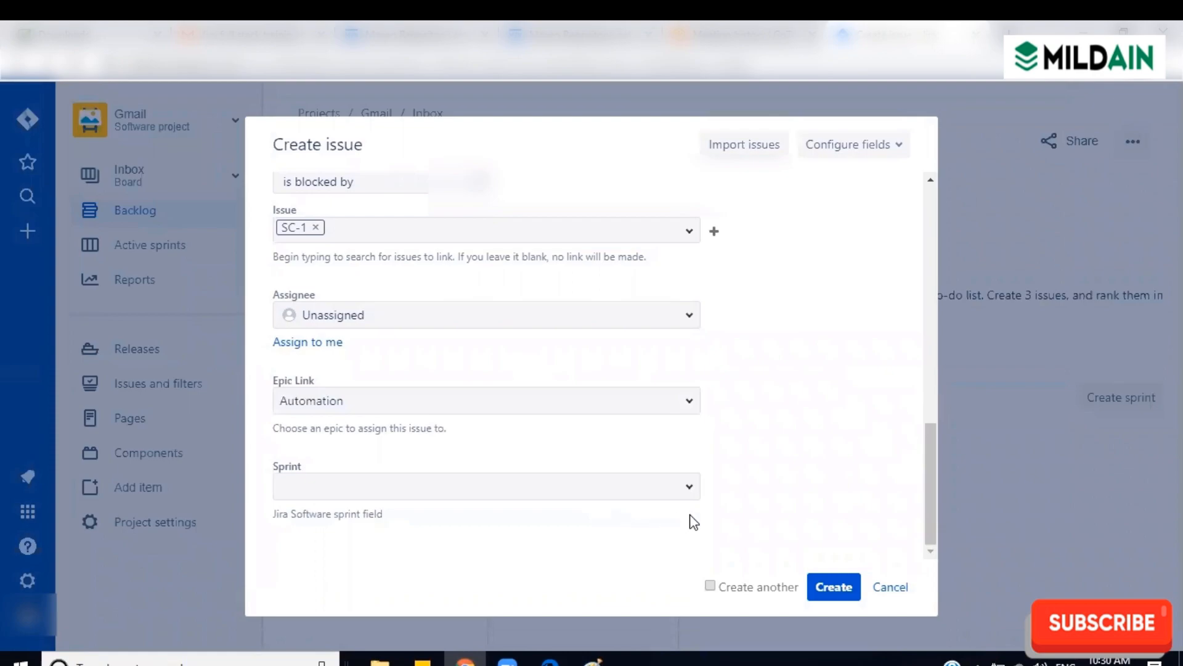
# Step: Set the story's sprint to the active SC Sprint 1 and check for other sprint choices
pyautogui.click(688, 492)
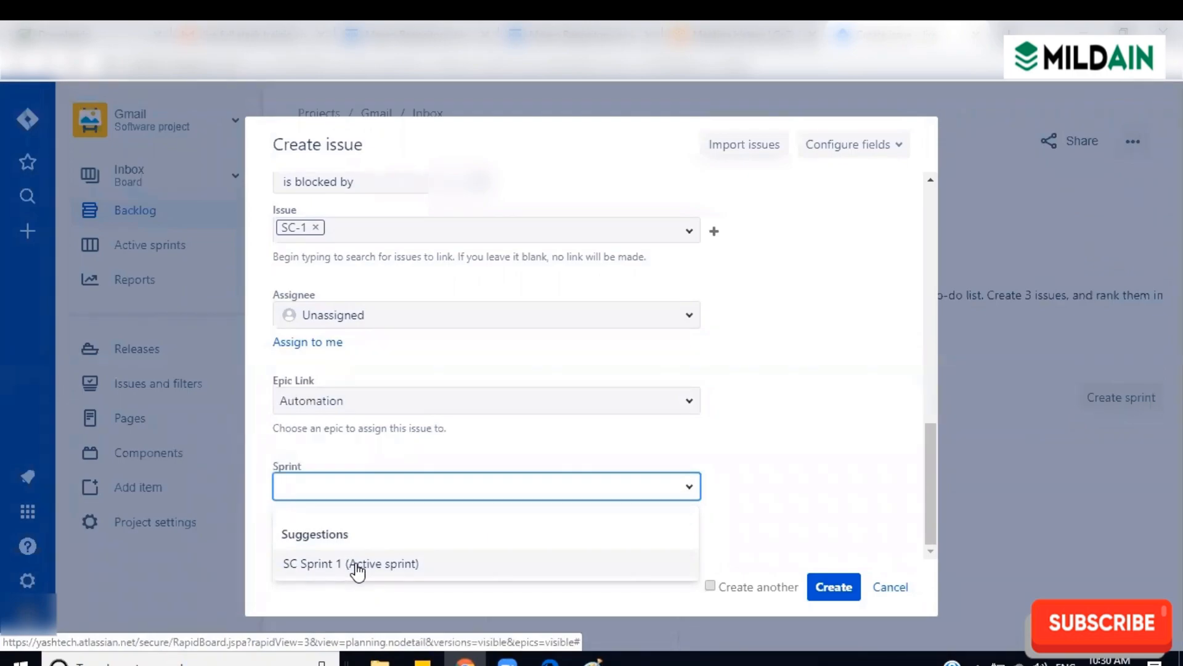
pyautogui.click(536, 565)
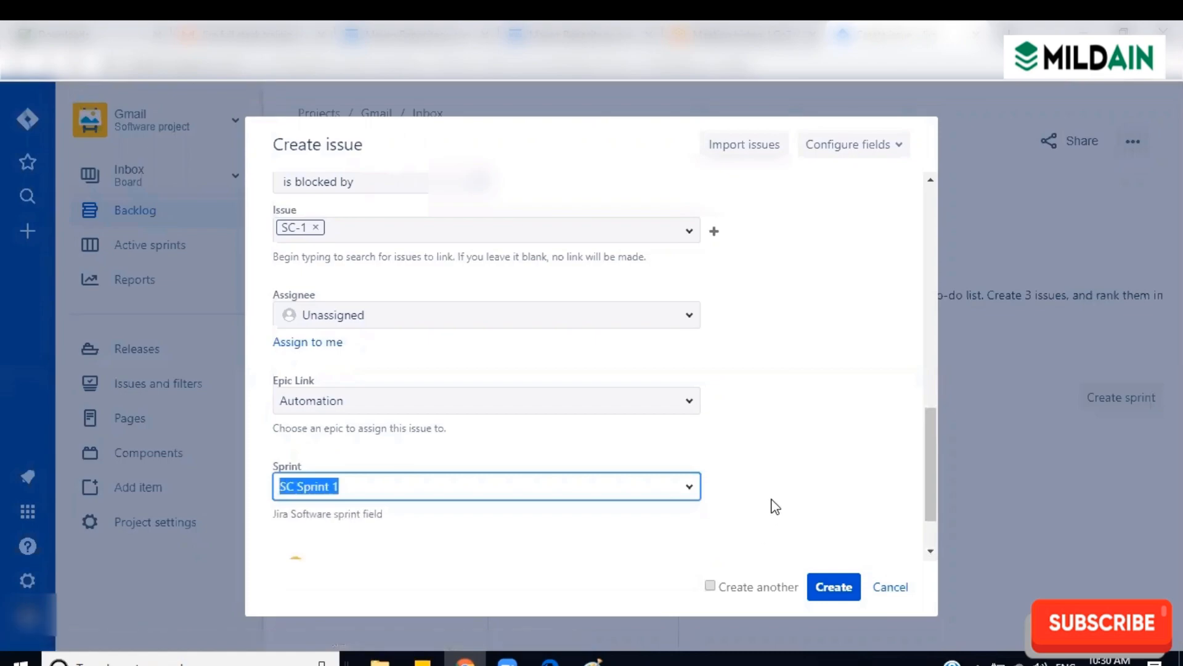
pyautogui.click(775, 507)
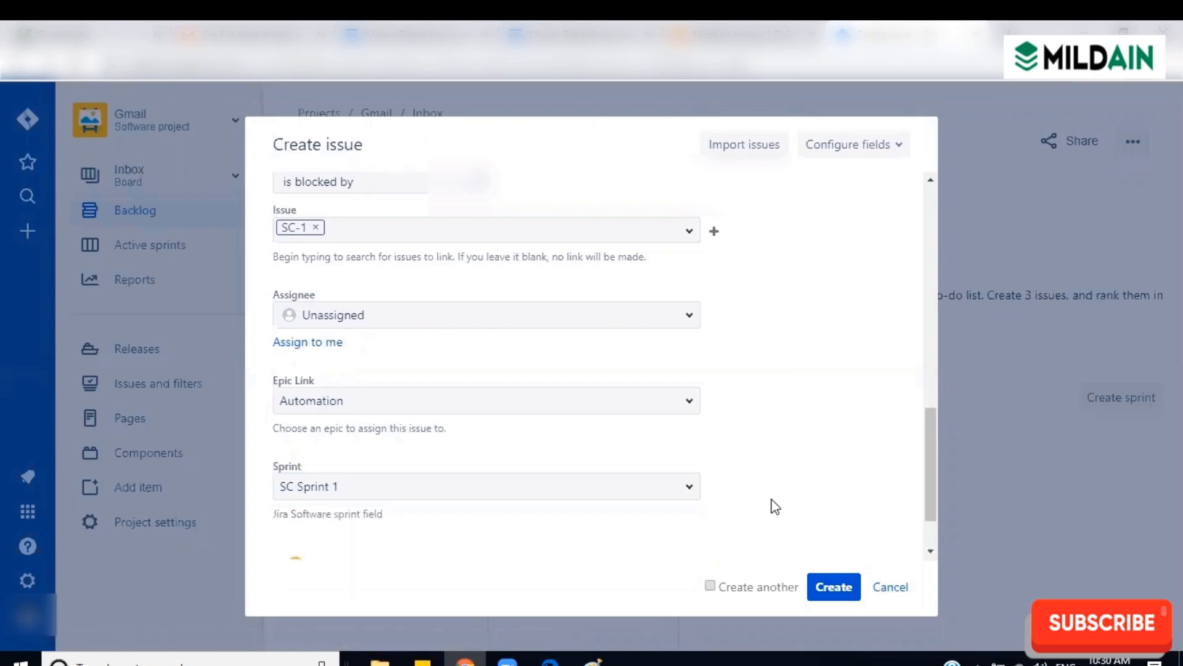
pyautogui.click(690, 489)
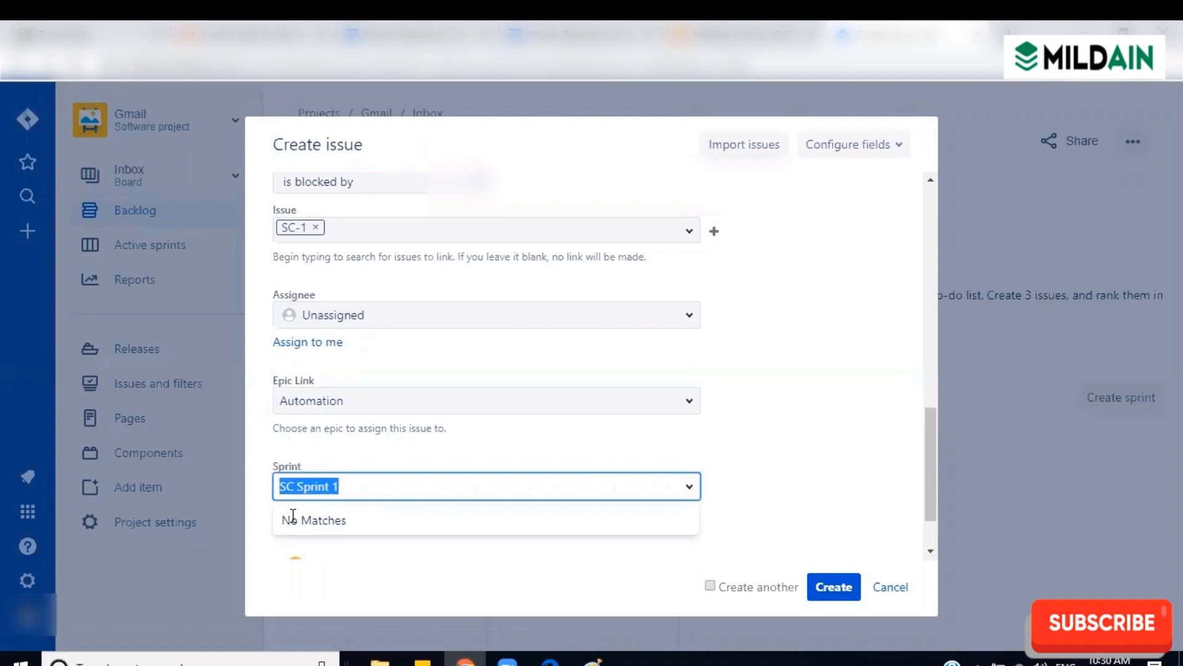
pyautogui.click(731, 443)
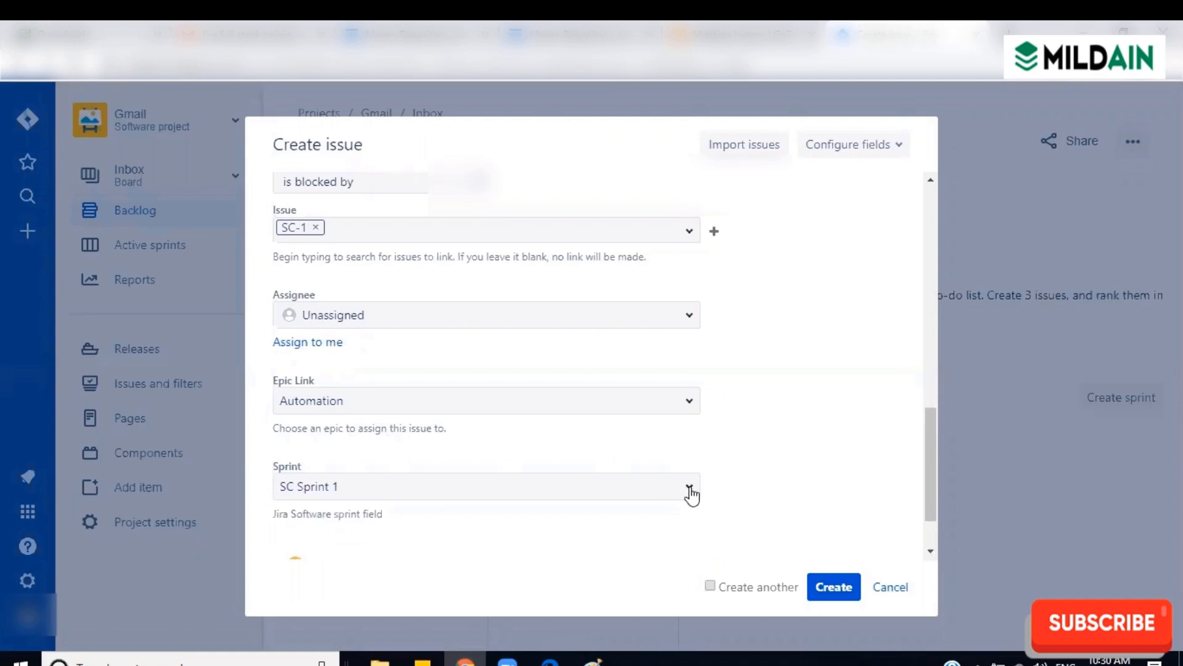
# Step: Clear the sprint selection so the story is not assigned to SC Sprint 1
pyautogui.click(691, 490)
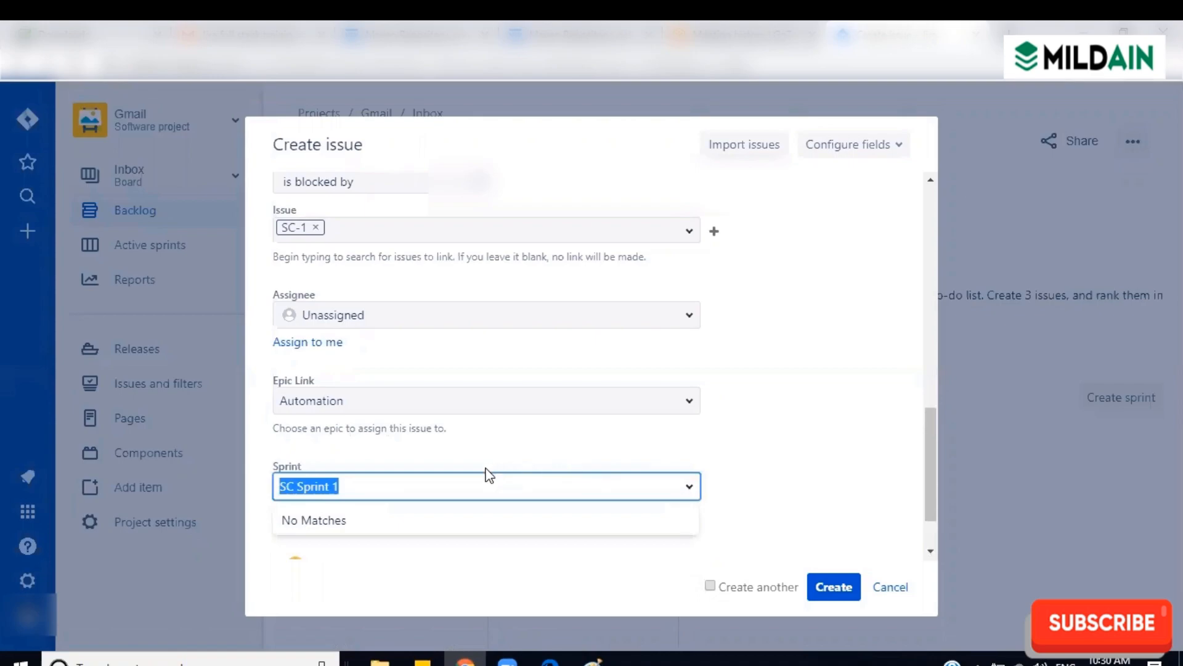
pyautogui.press('BackSpace')
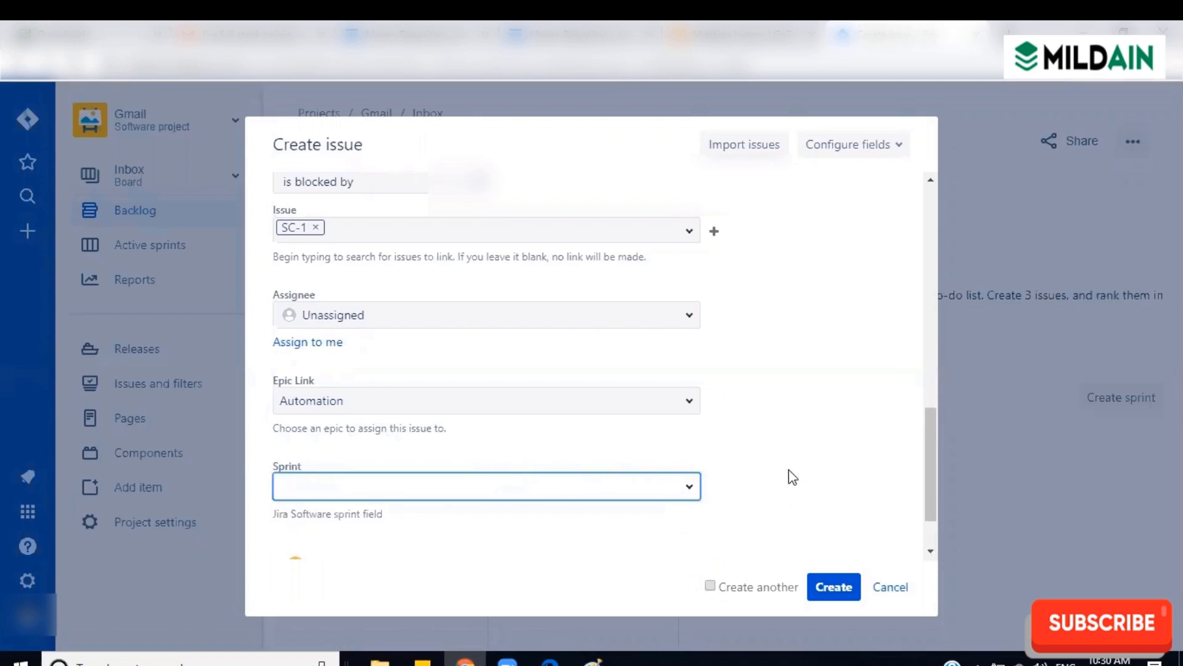
pyautogui.click(792, 477)
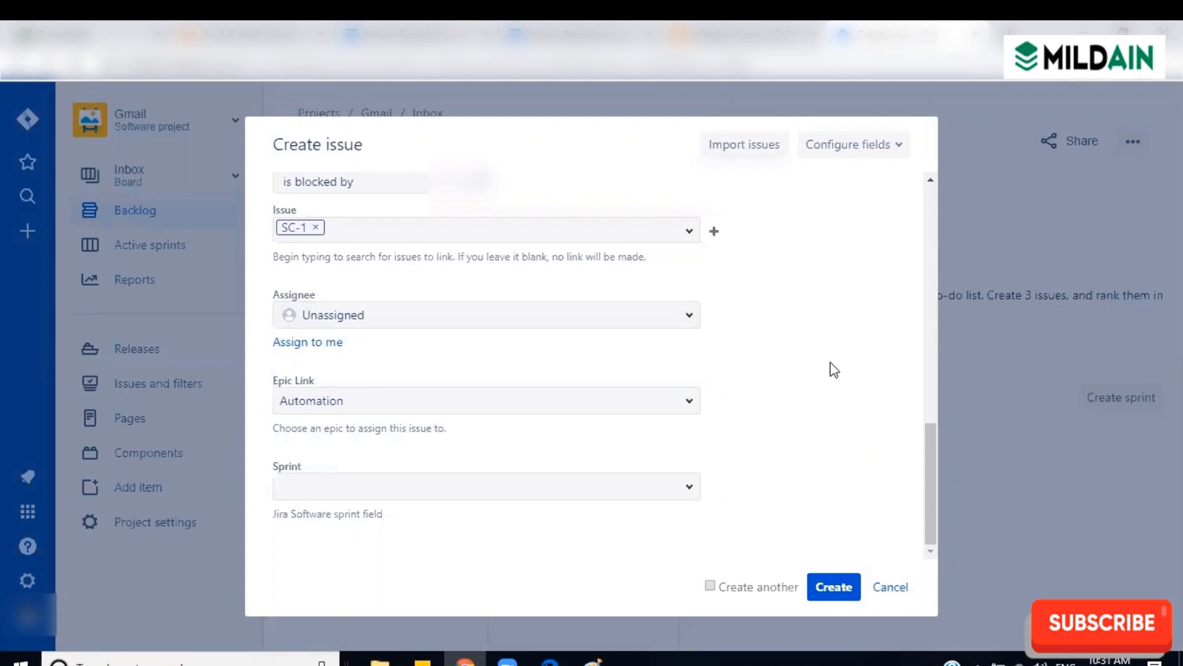
# Step: Review all fields of the ComposeAndSendAnEmail story draft, from project and description through fix version, priority, linked issue, assignee, epic and sprint
pyautogui.click(931, 184)
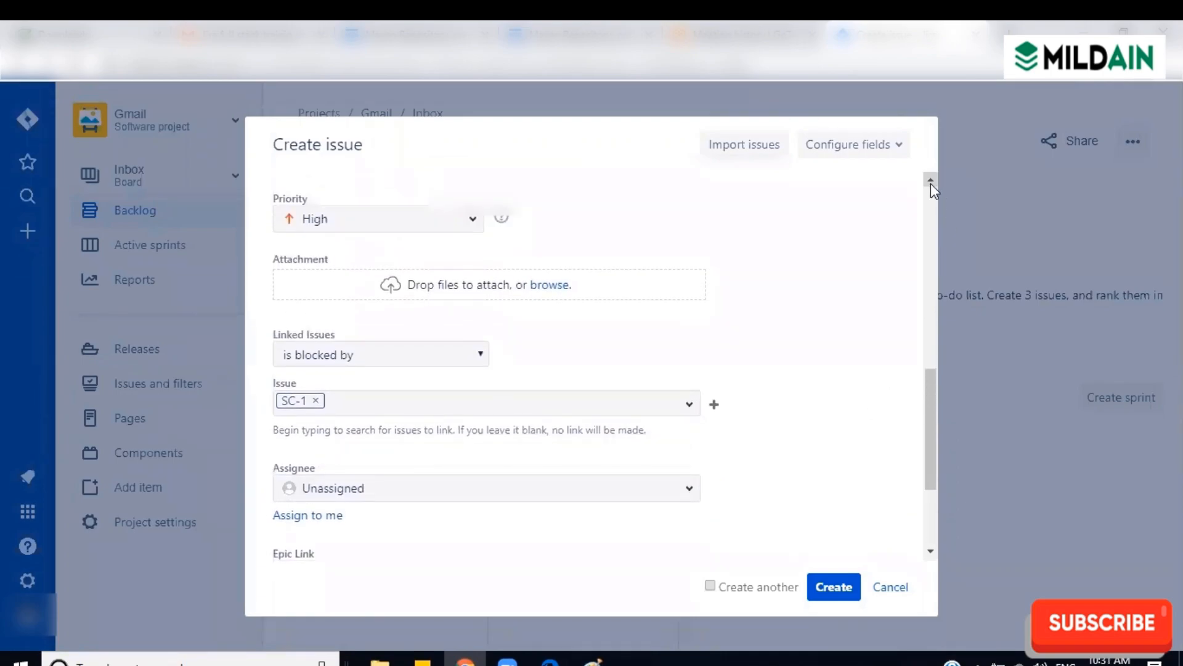
pyautogui.click(931, 183)
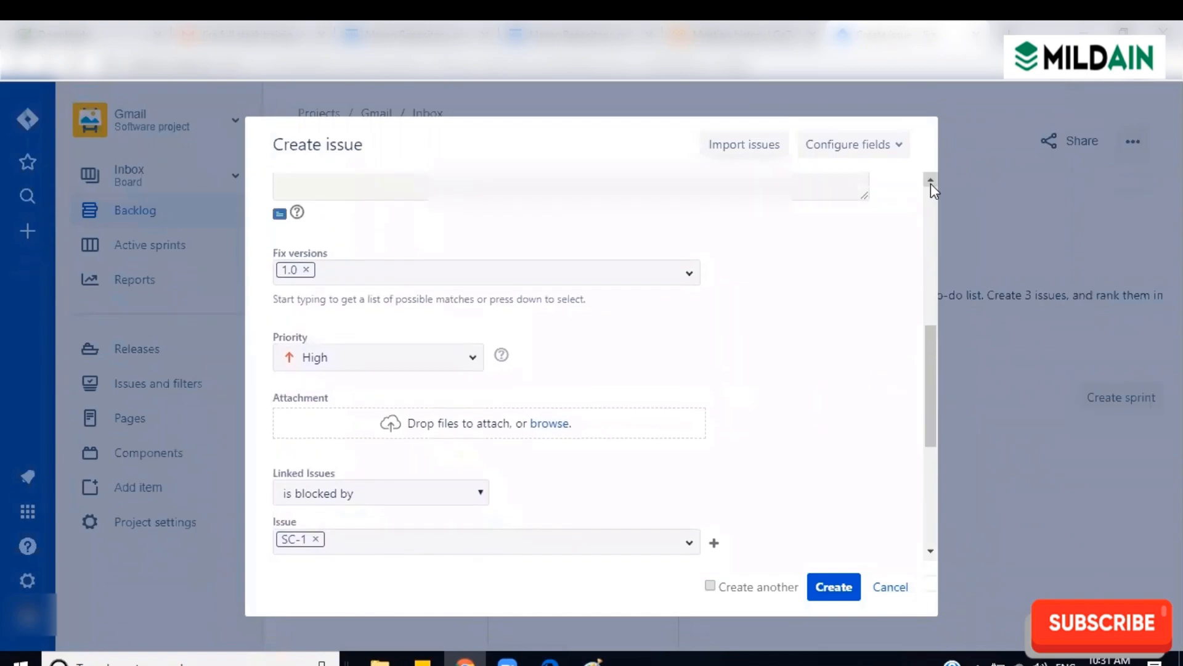
pyautogui.click(932, 184)
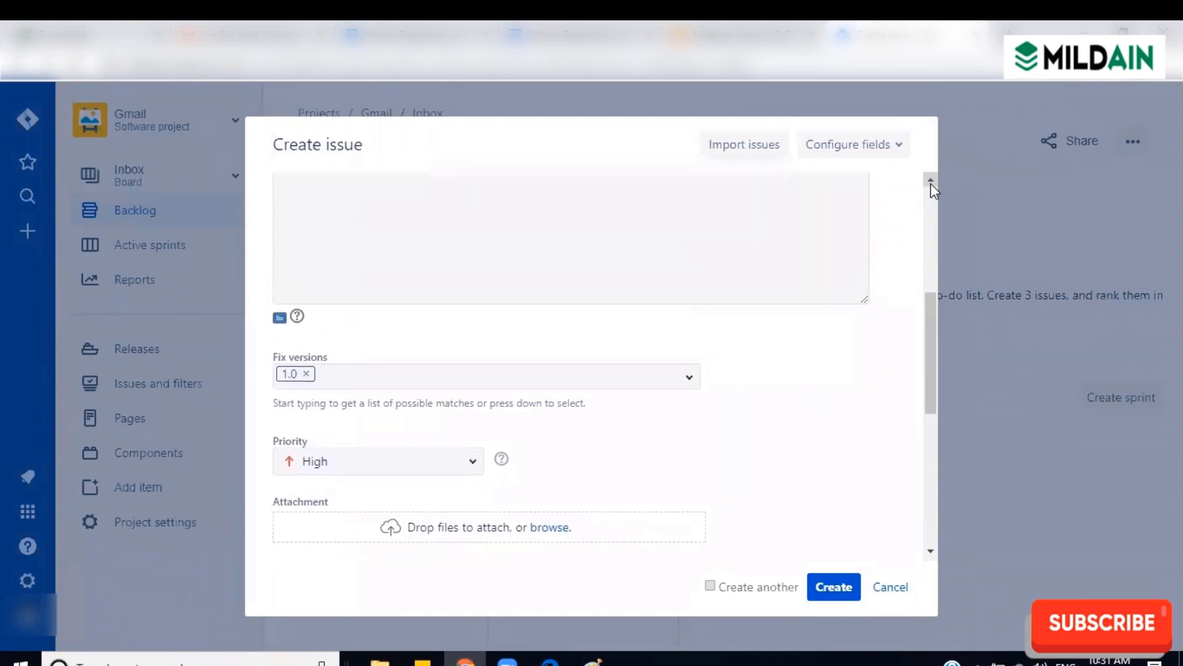
pyautogui.click(931, 183)
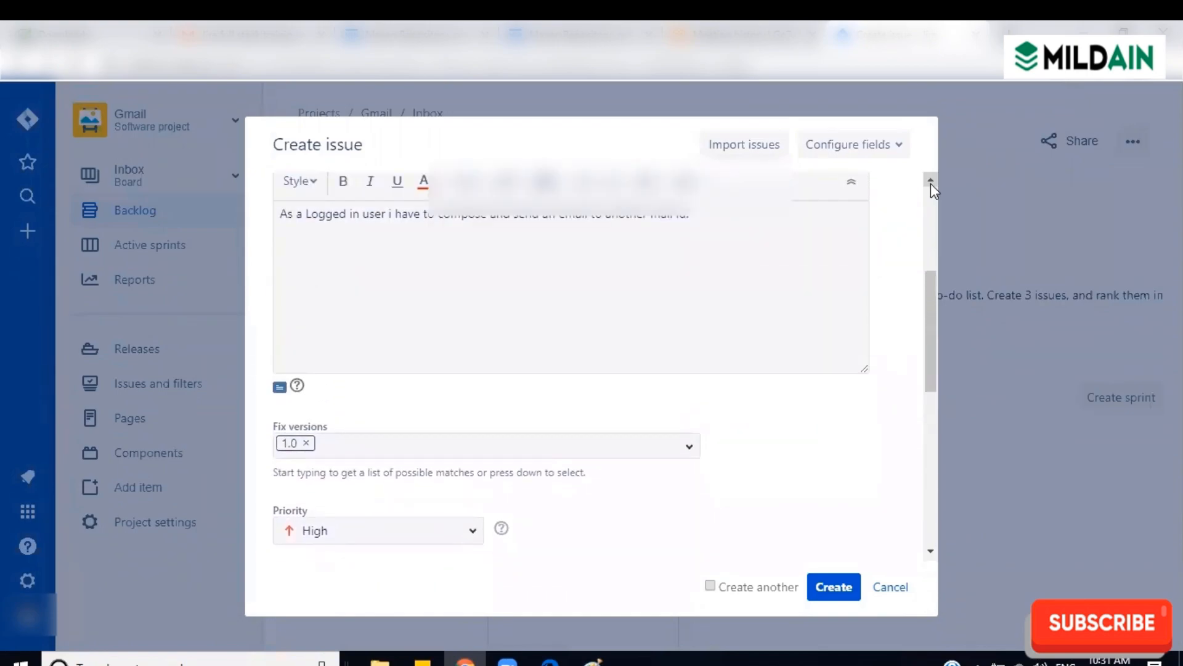
pyautogui.click(930, 183)
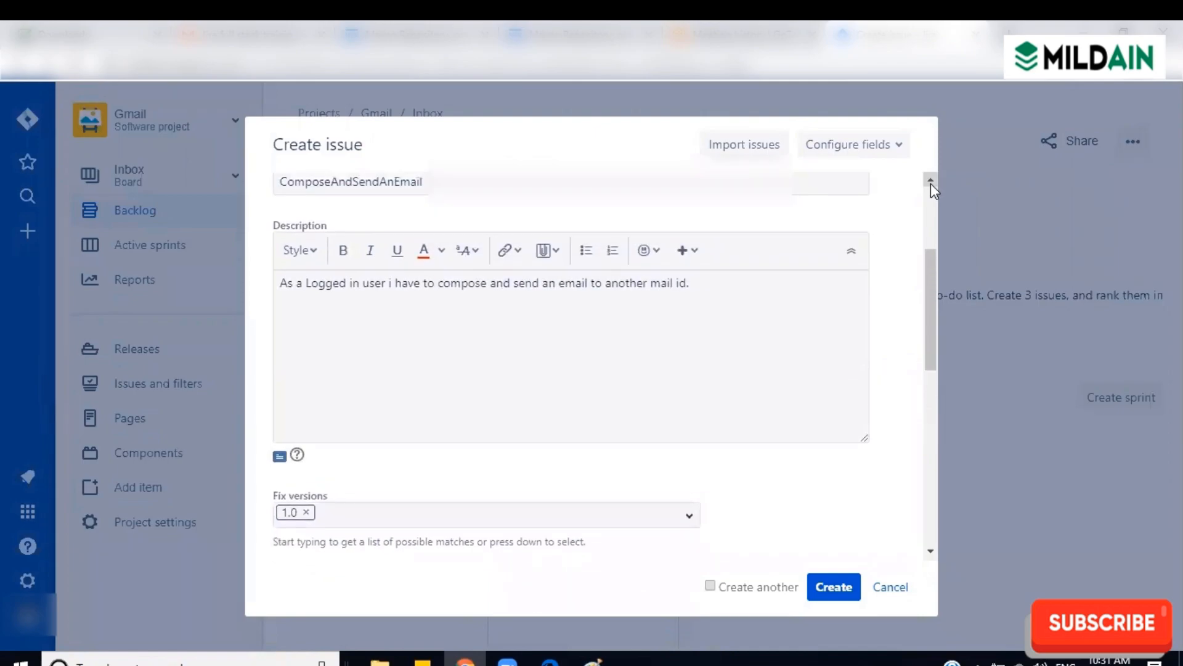
pyautogui.click(931, 184)
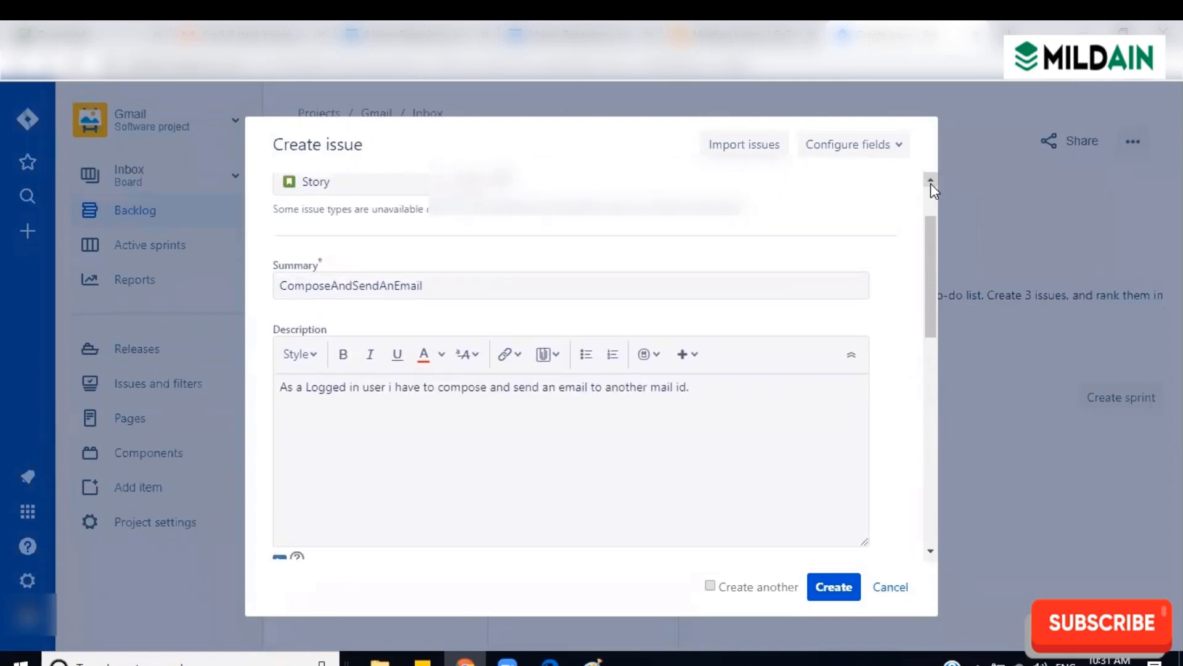
pyautogui.click(931, 183)
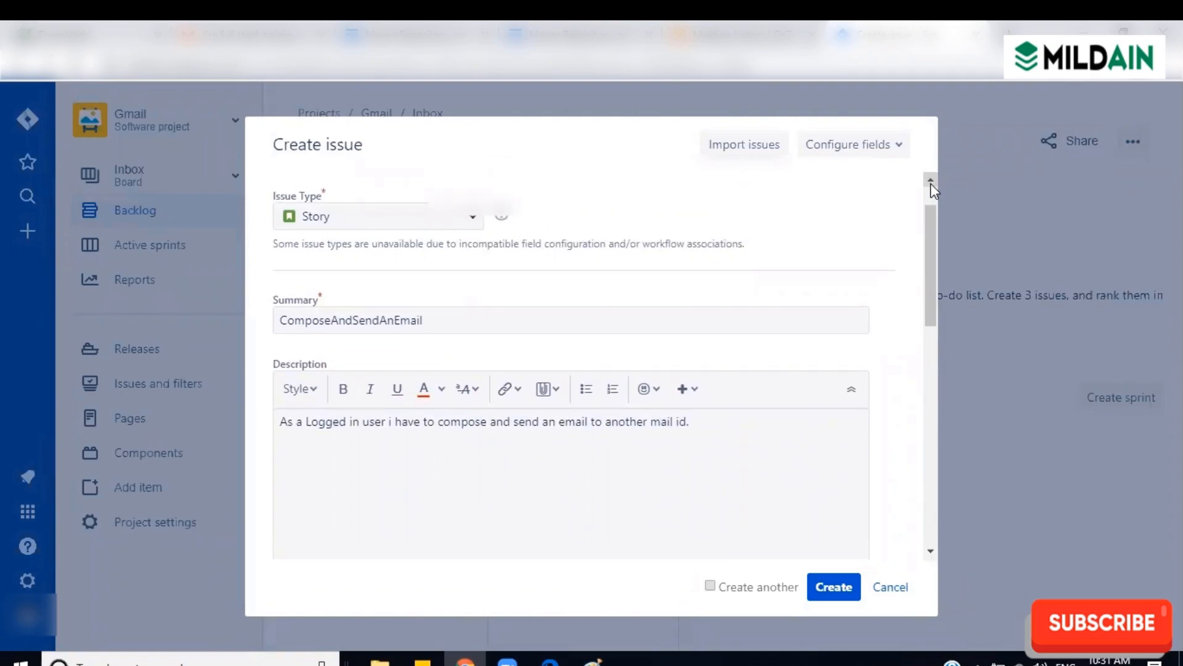
pyautogui.click(931, 184)
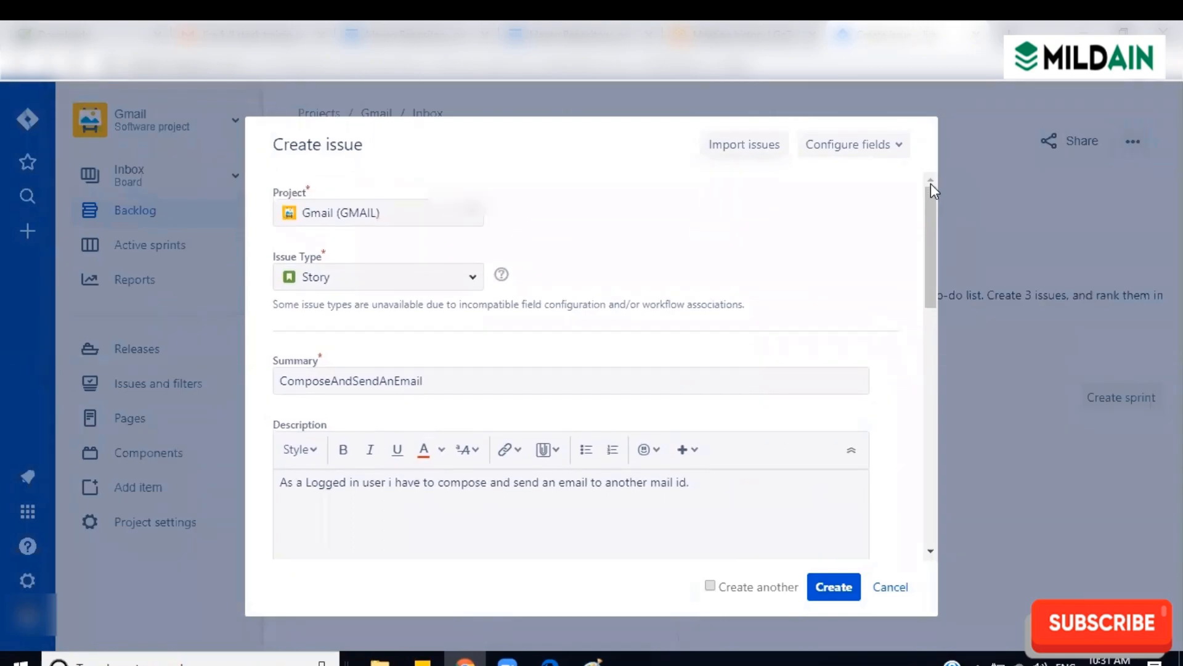
pyautogui.click(932, 553)
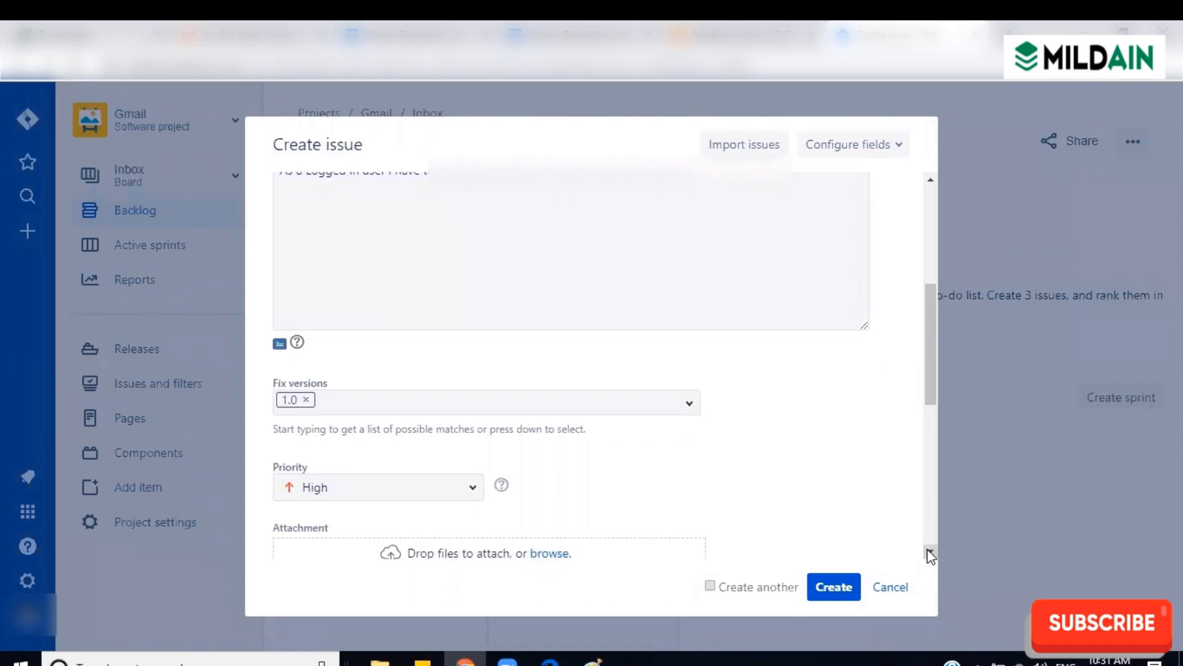
pyautogui.click(929, 552)
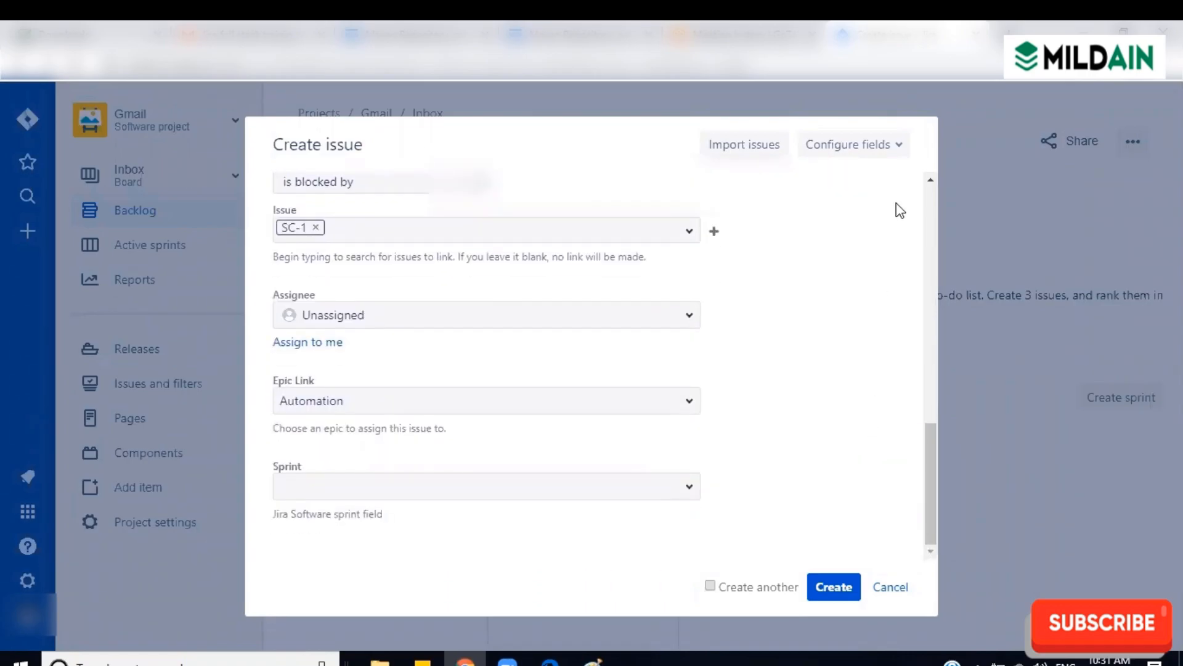
pyautogui.click(929, 182)
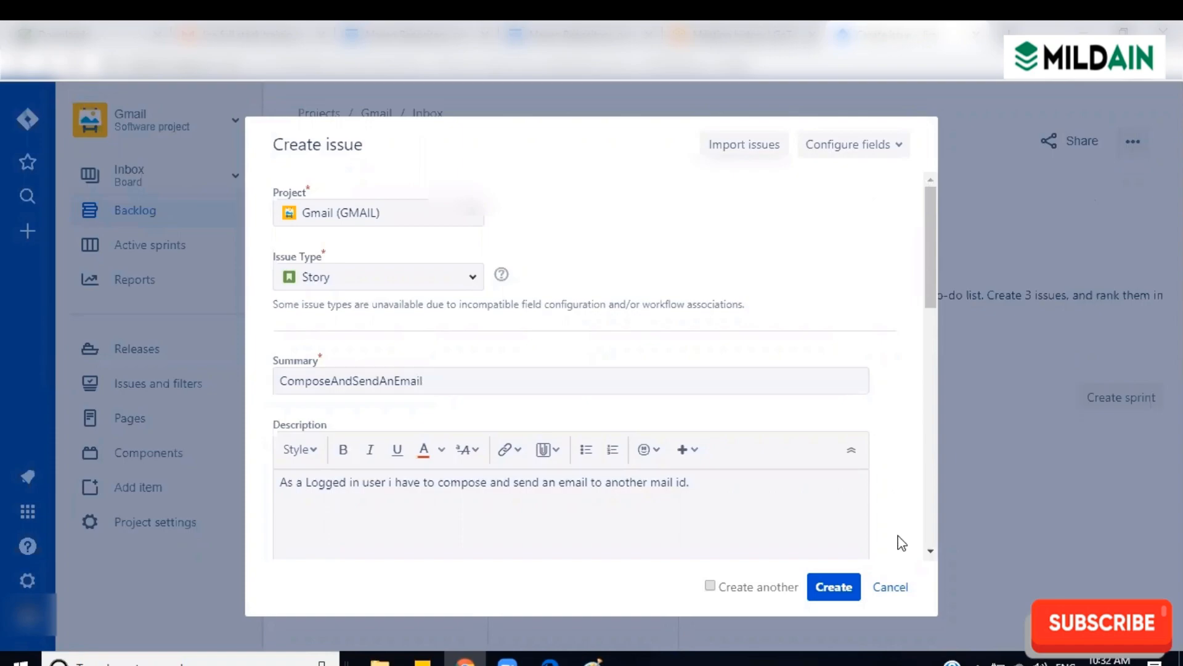
# Step: Cancel creating the ComposeAndSendAnEmail story and discard its entered data
pyautogui.click(891, 591)
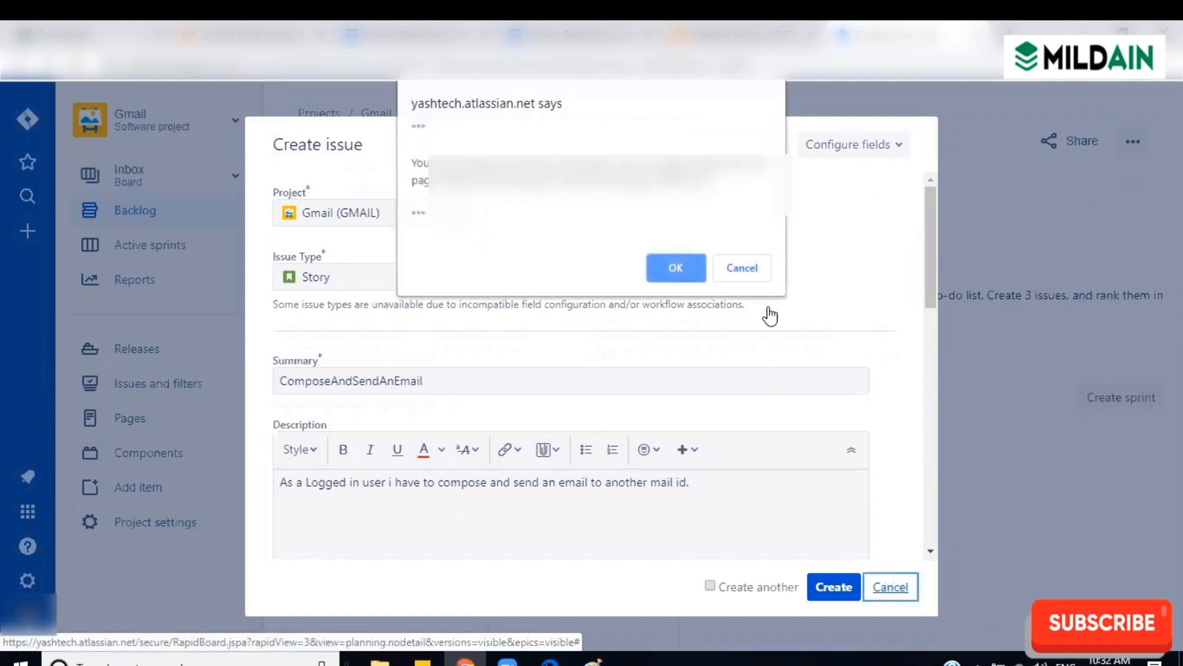
pyautogui.click(674, 269)
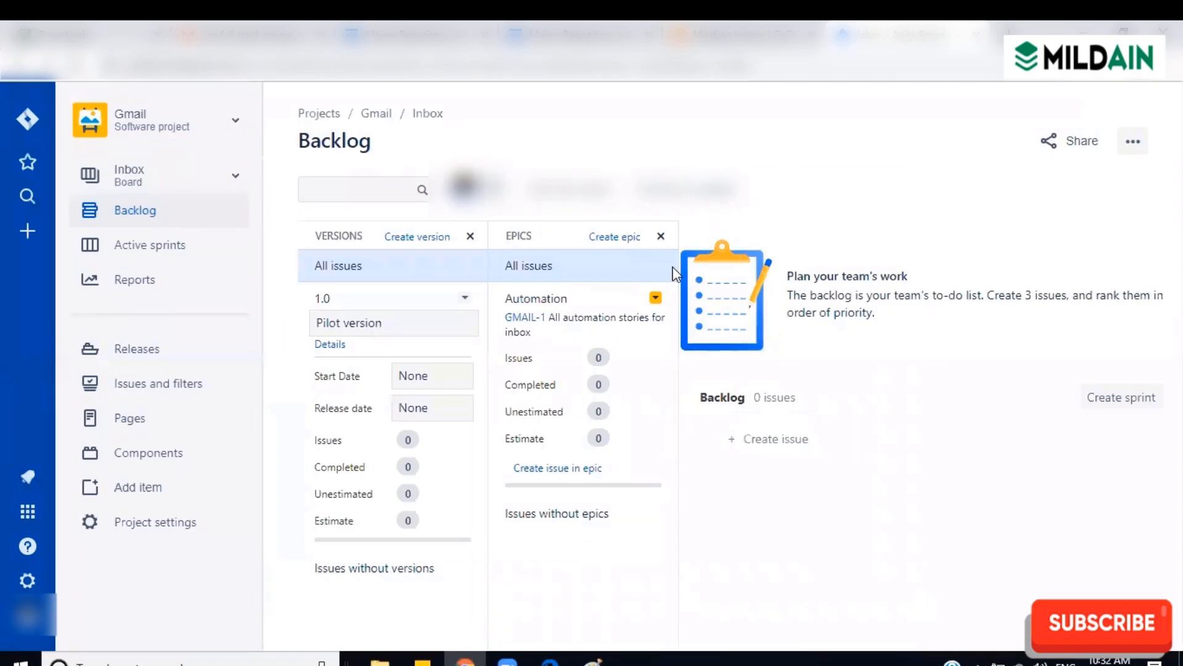